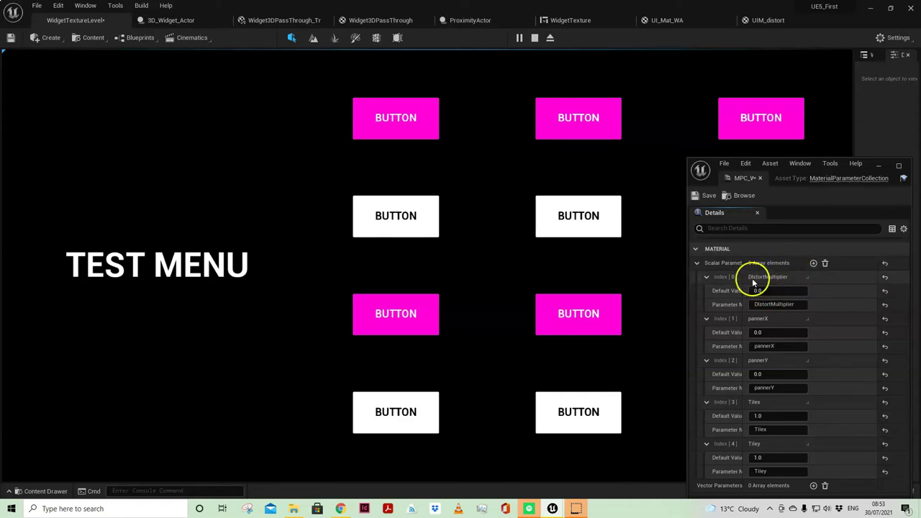
In the material parameter collection, set DistortMultiplier to 0.12, pannerX to -0.072 and pannerY to 0.304
{"action": "left_click", "coordinate": [771, 295]}
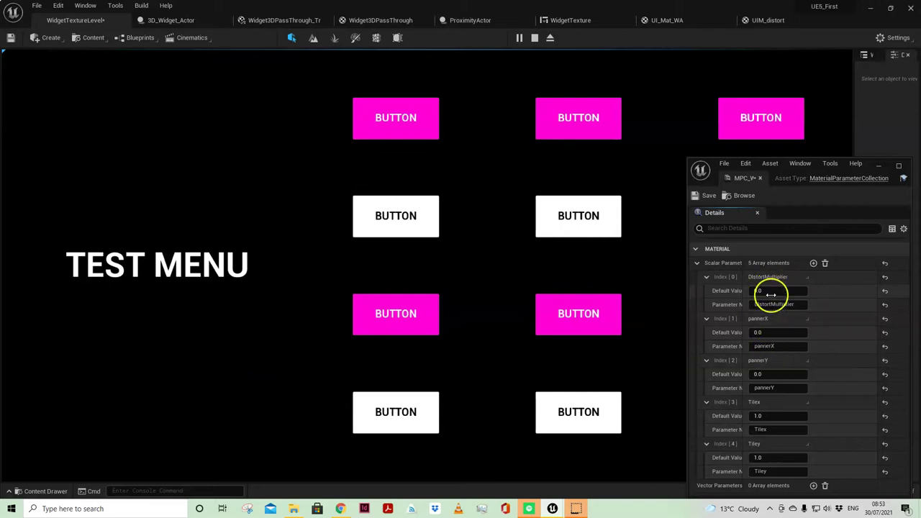
{"action": "left_click", "coordinate": [772, 333]}
{"action": "type", "text": "-0.072"}
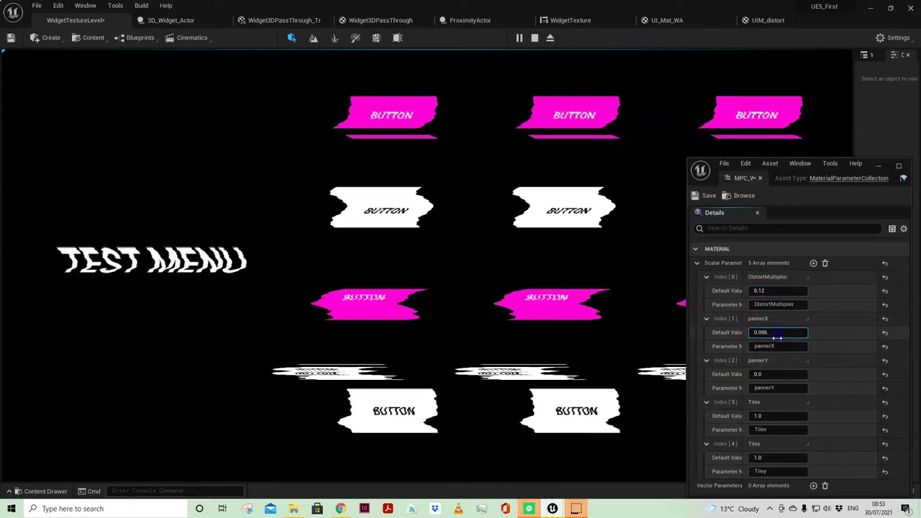
{"action": "left_click", "coordinate": [770, 373]}
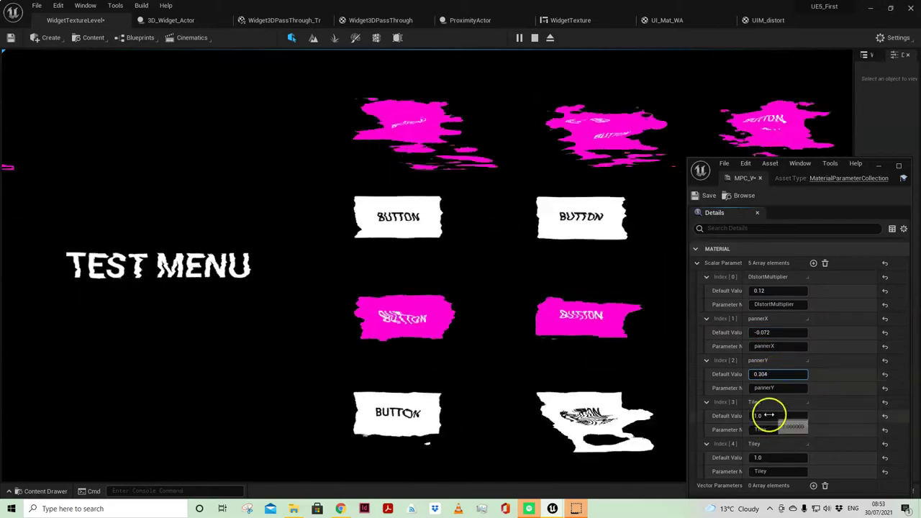
Set Tilex to 1.130321 and DistortMultiplier to 0.952, and adjust the pannerX default value
{"action": "left_click_drag", "start_coordinate": [769, 416], "coordinate": [775, 420]}
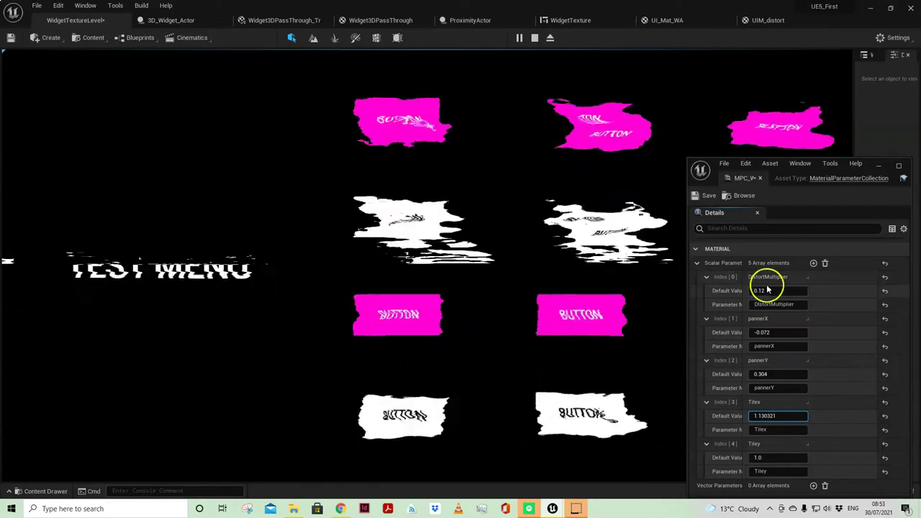
{"action": "mouse_move", "coordinate": [769, 291]}
{"action": "left_mouse_down"}
{"action": "mouse_move", "coordinate": [789, 291]}
{"action": "mouse_move", "coordinate": [769, 292]}
{"action": "left_mouse_up"}
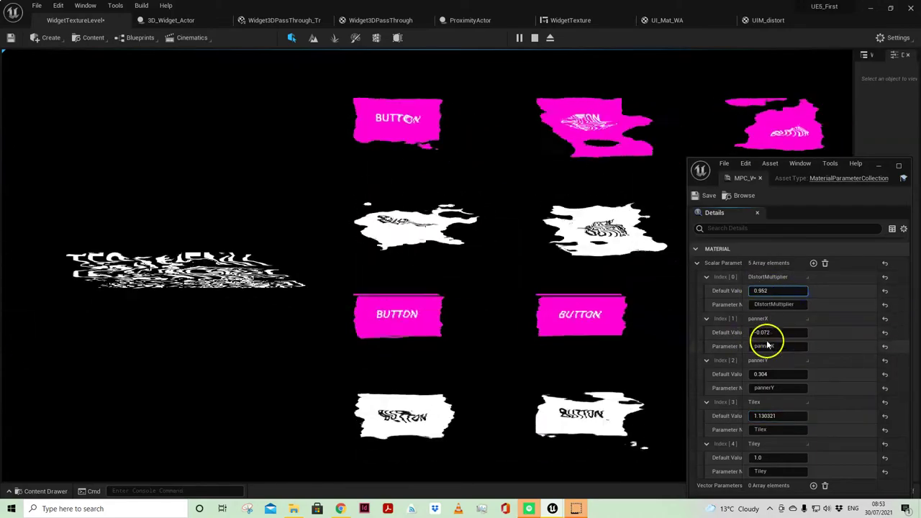
{"action": "left_click_drag", "start_coordinate": [769, 334], "coordinate": [809, 345]}
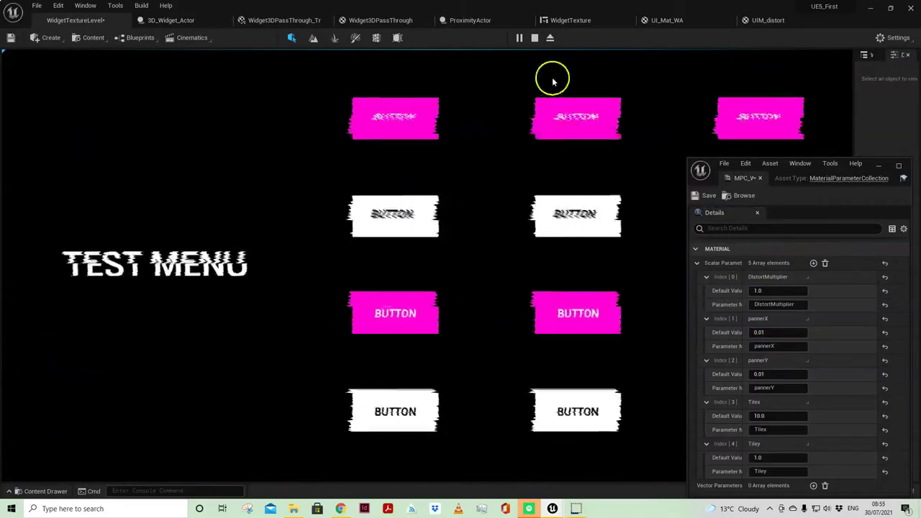
Test the first button of the in-world test menu several times in the running level
{"action": "left_click", "coordinate": [407, 127]}
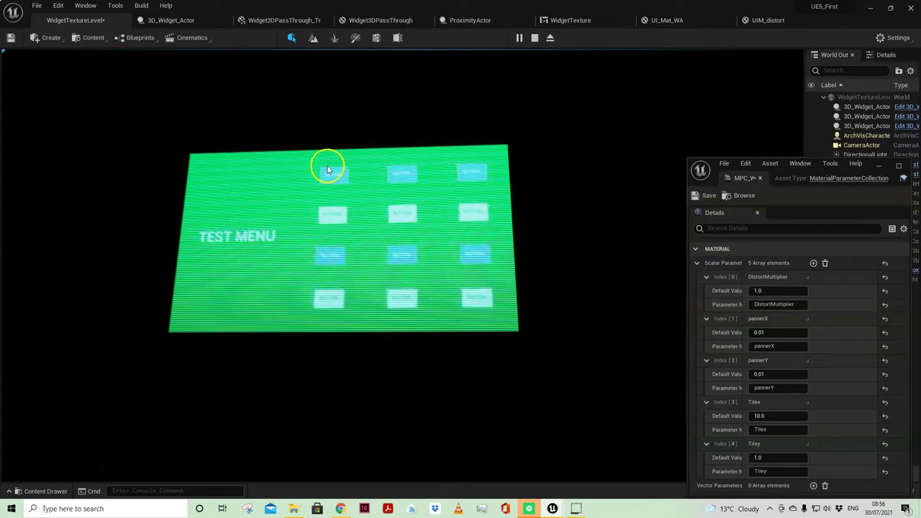
{"action": "left_click", "coordinate": [341, 178]}
{"action": "left_click", "coordinate": [341, 179]}
{"action": "left_click", "coordinate": [343, 180]}
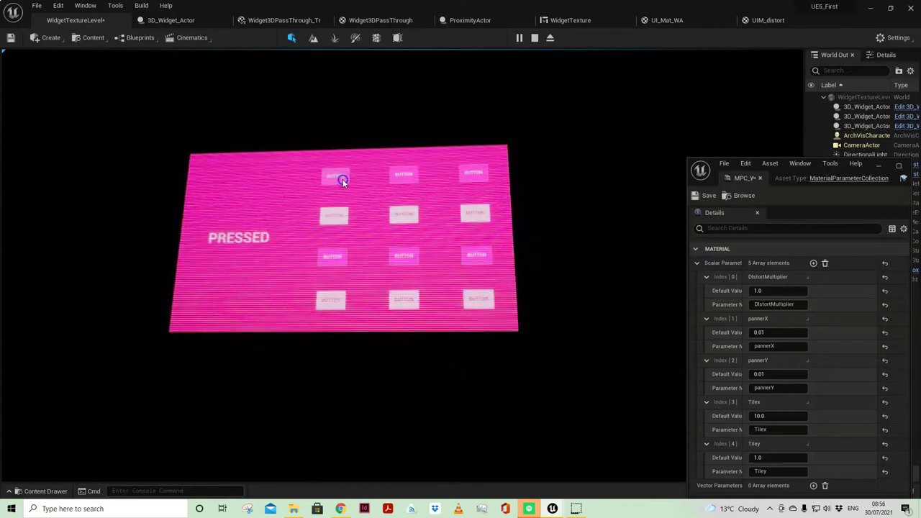
{"action": "left_click", "coordinate": [342, 178]}
{"action": "left_click", "coordinate": [343, 179]}
{"action": "left_click", "coordinate": [343, 179]}
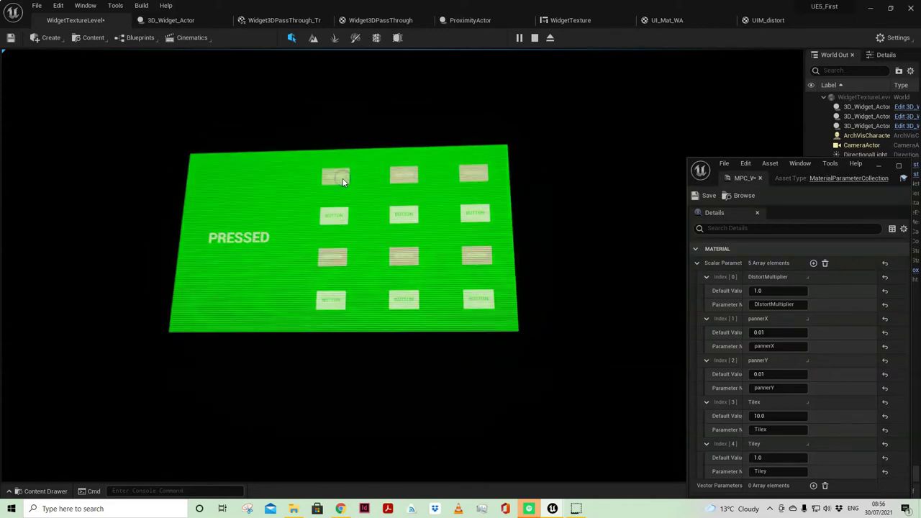
Test the menu's first button again from farther away and view the 3D widget from different distances and angles
{"action": "right_click_drag", "start_coordinate": [396, 422], "coordinate": [426, 426]}
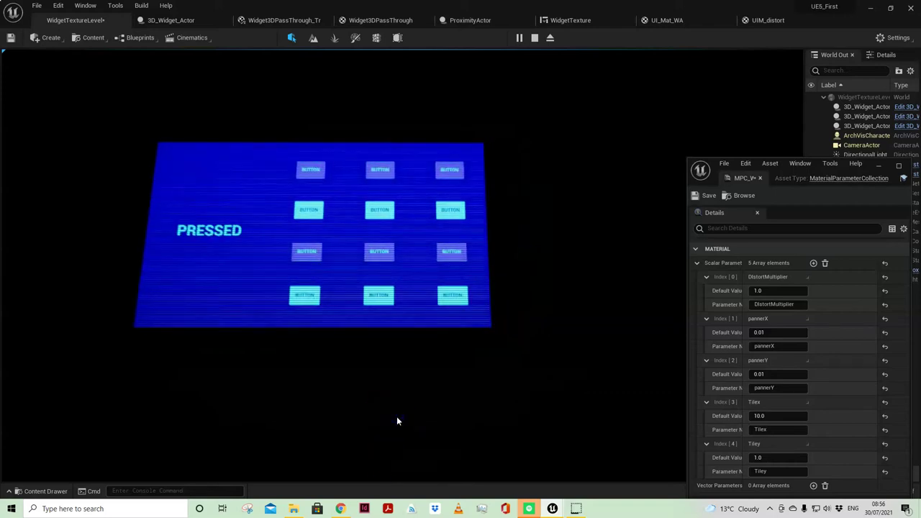
{"action": "key", "text": "s"}
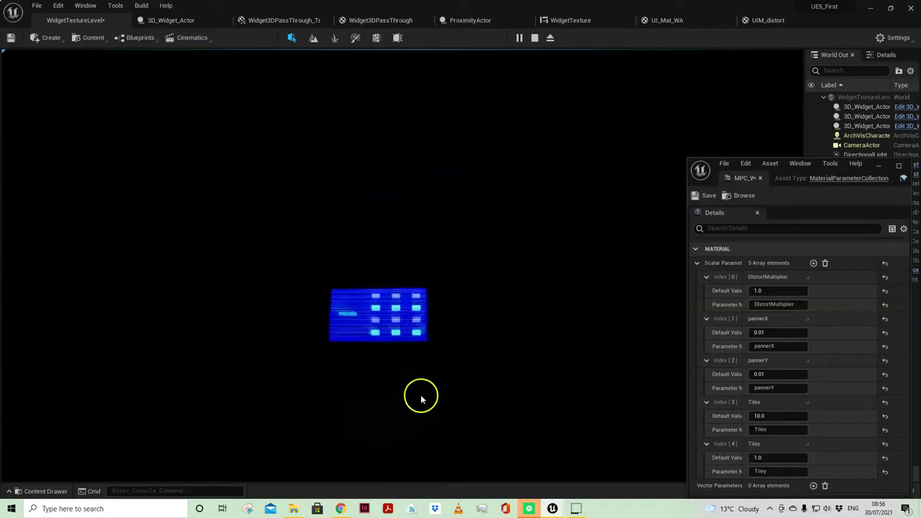
{"action": "right_click_drag", "start_coordinate": [421, 395], "coordinate": [421, 395]}
{"action": "key", "text": "w"}
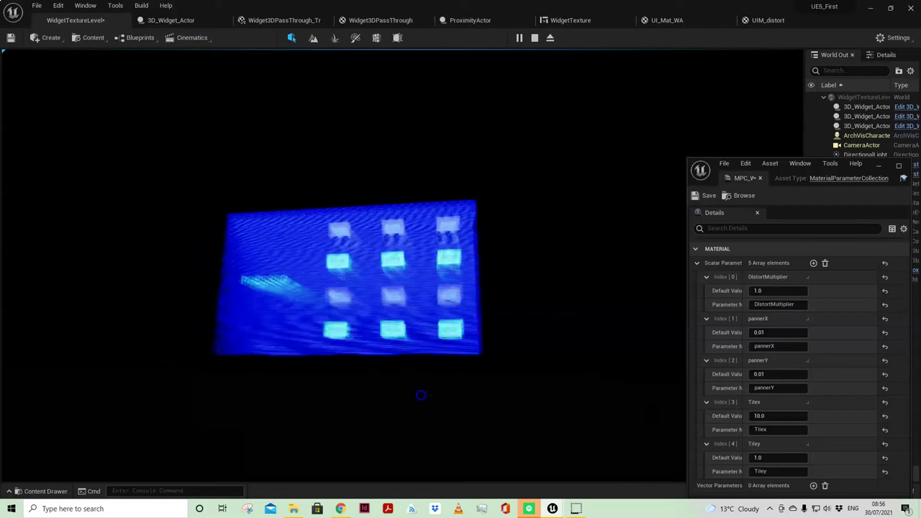
{"action": "key", "text": "w"}
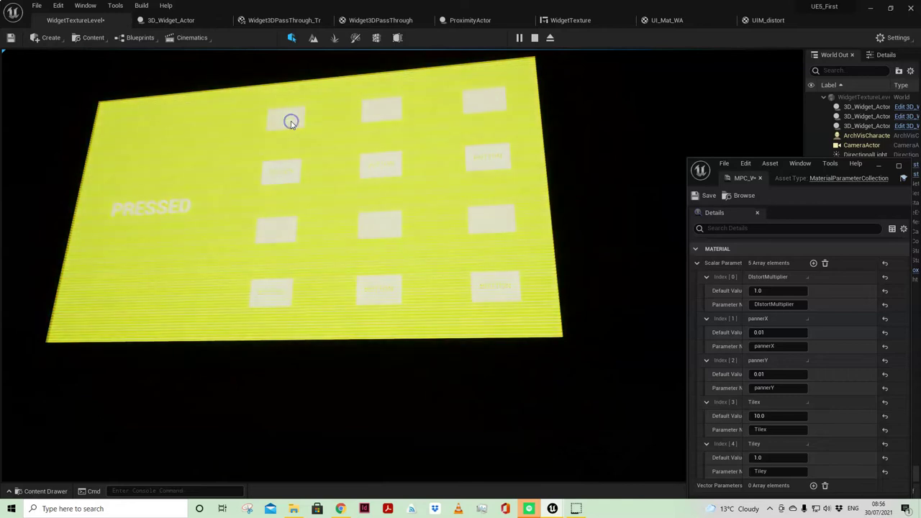
{"action": "key", "text": "s"}
{"action": "left_click", "coordinate": [329, 220]}
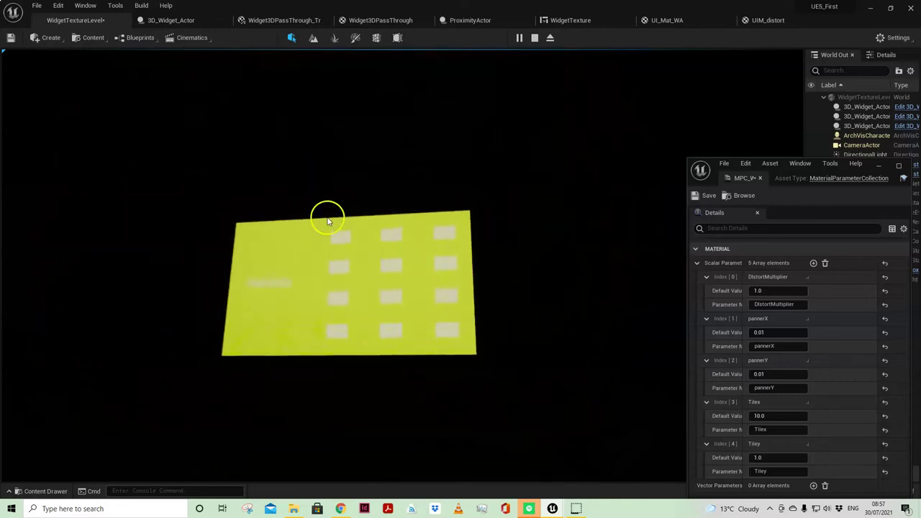
{"action": "left_click", "coordinate": [342, 236]}
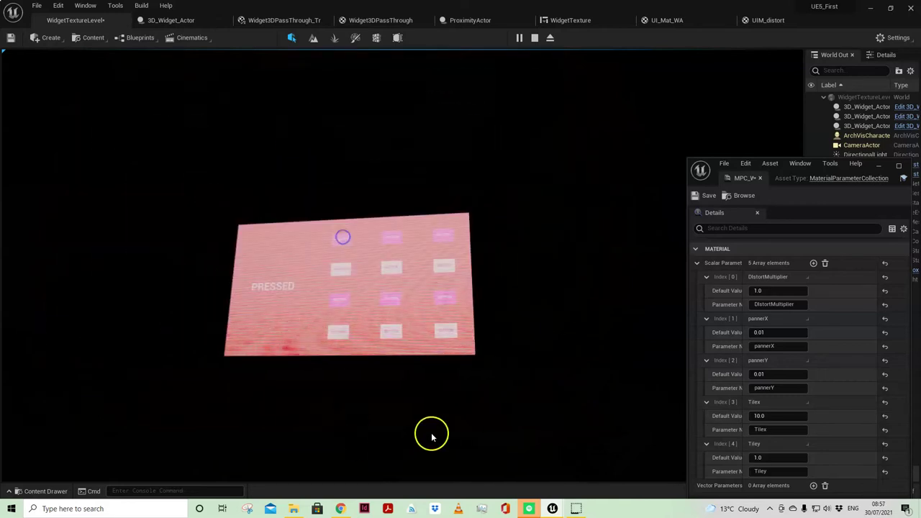
{"action": "left_click_drag", "start_coordinate": [437, 427], "coordinate": [559, 428]}
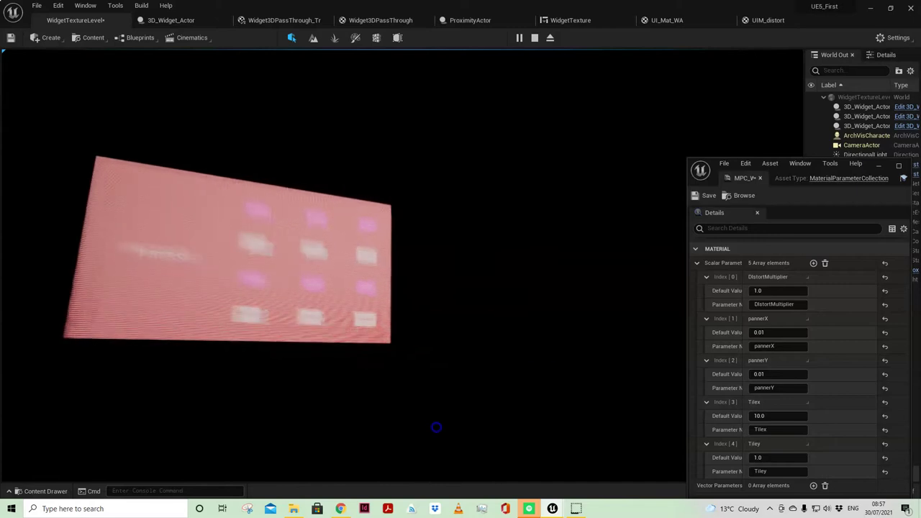
{"action": "right_click_drag", "start_coordinate": [436, 427], "coordinate": [434, 430]}
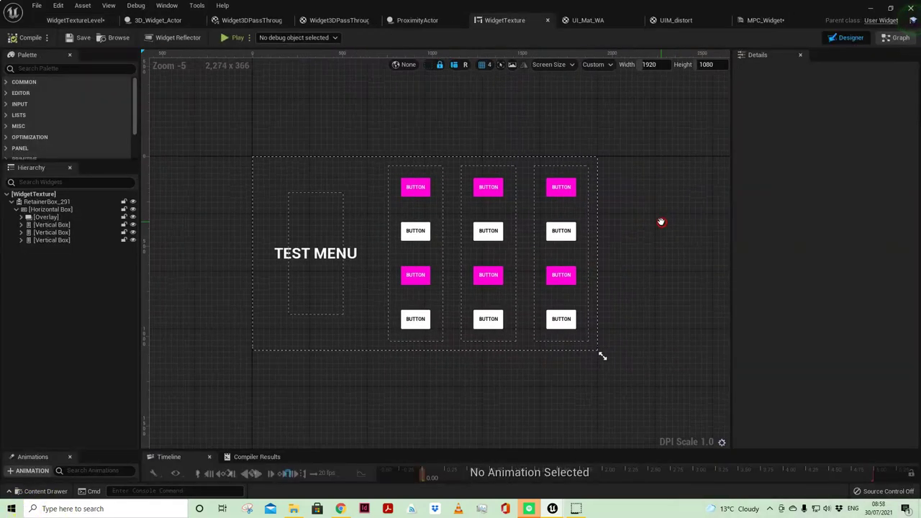
Select the retainer box that wraps the horizontal box in the WidgetTexture hierarchy to show its properties
{"action": "scroll", "coordinate": [660, 223], "scroll_direction": "up", "scroll_amount": 3}
{"action": "scroll", "coordinate": [661, 231], "scroll_direction": "down", "scroll_amount": 1}
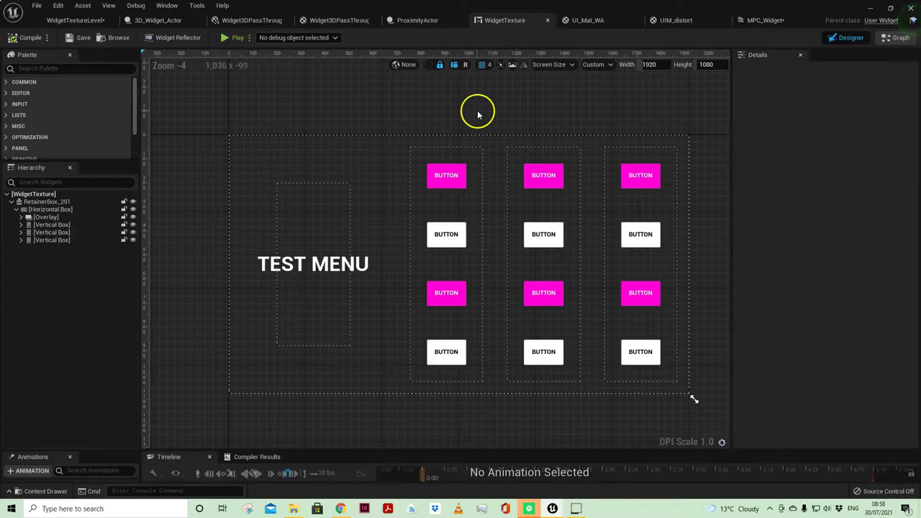
{"action": "left_click", "coordinate": [46, 202]}
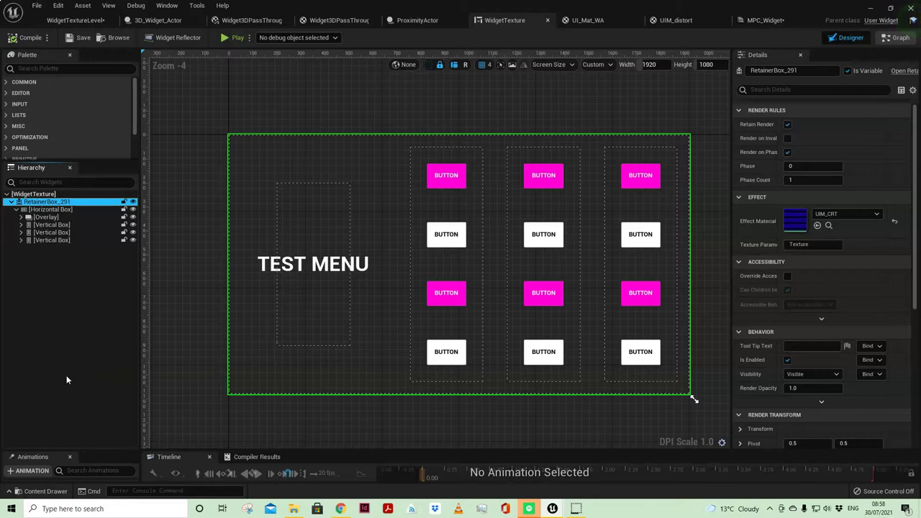
{"action": "left_click", "coordinate": [77, 331]}
{"action": "left_click", "coordinate": [59, 345]}
{"action": "left_click", "coordinate": [471, 115]}
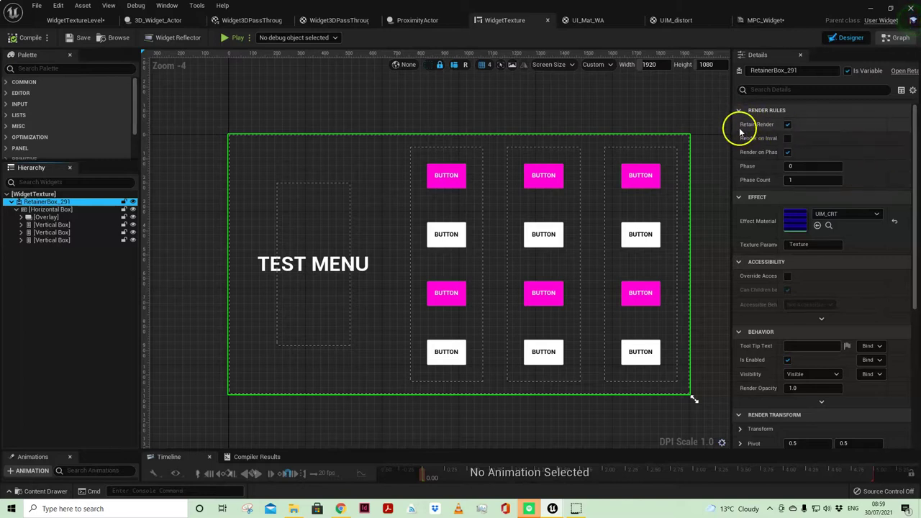
Examine the retainer box's render rules, covering Retain Render, Phase and Phase Count
{"action": "left_click", "coordinate": [787, 124]}
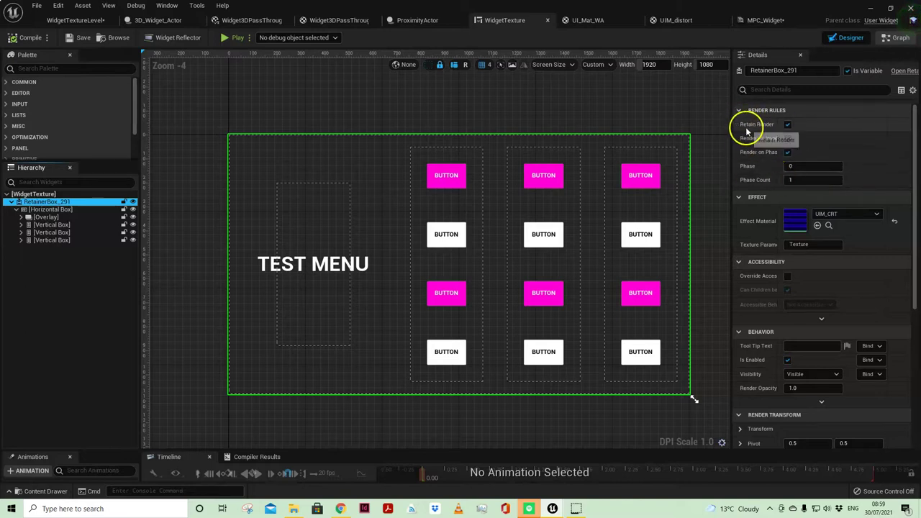
{"action": "left_click", "coordinate": [788, 123]}
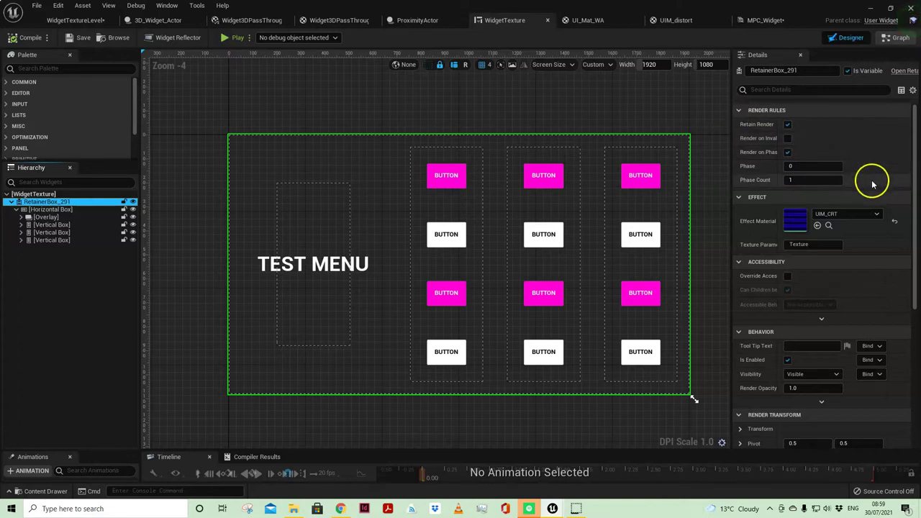
{"action": "left_click", "coordinate": [822, 184]}
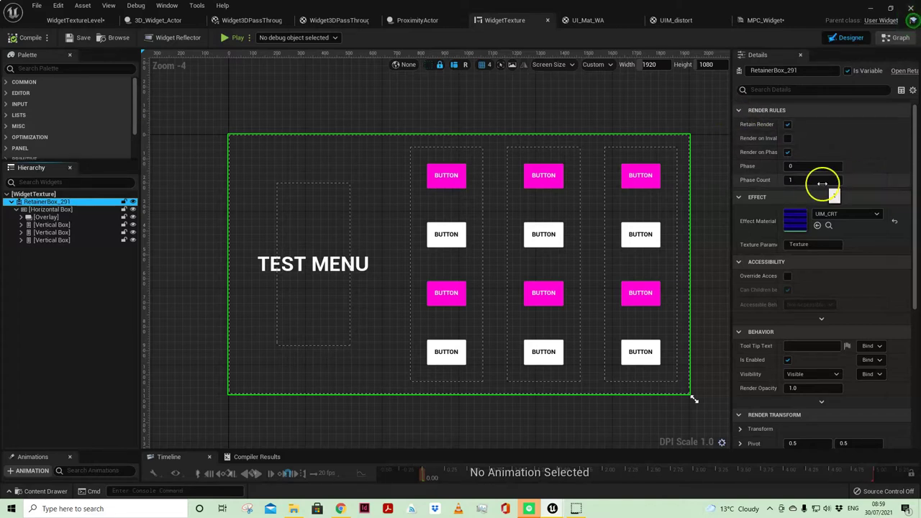
{"action": "left_click", "coordinate": [810, 166]}
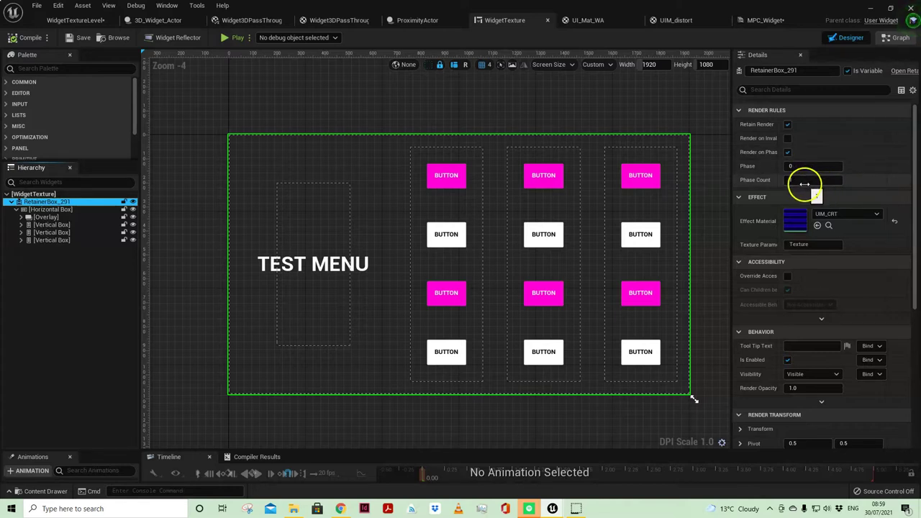
{"action": "left_click", "coordinate": [806, 179]}
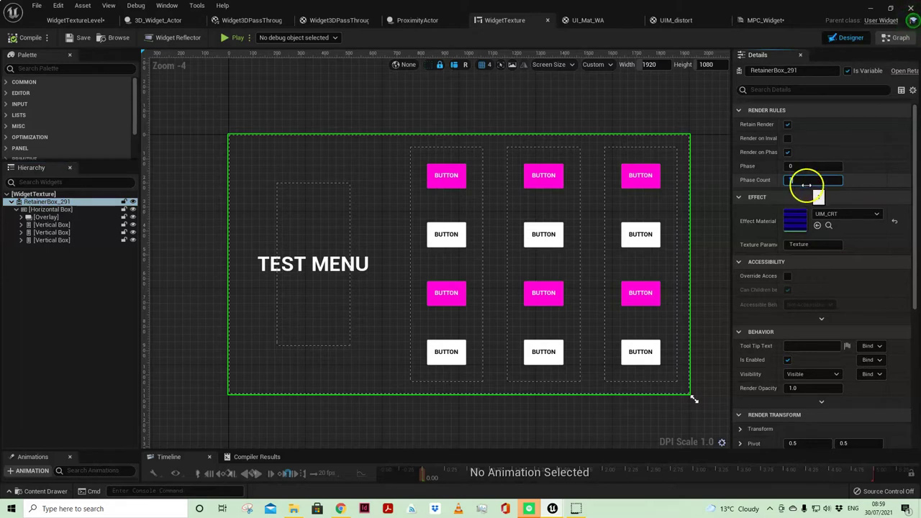
{"action": "left_click", "coordinate": [806, 181]}
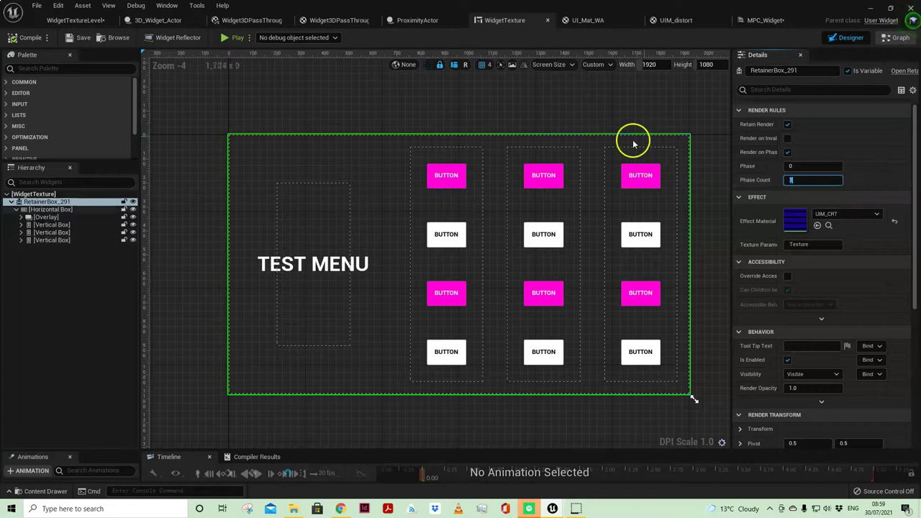
{"action": "left_click", "coordinate": [71, 203]}
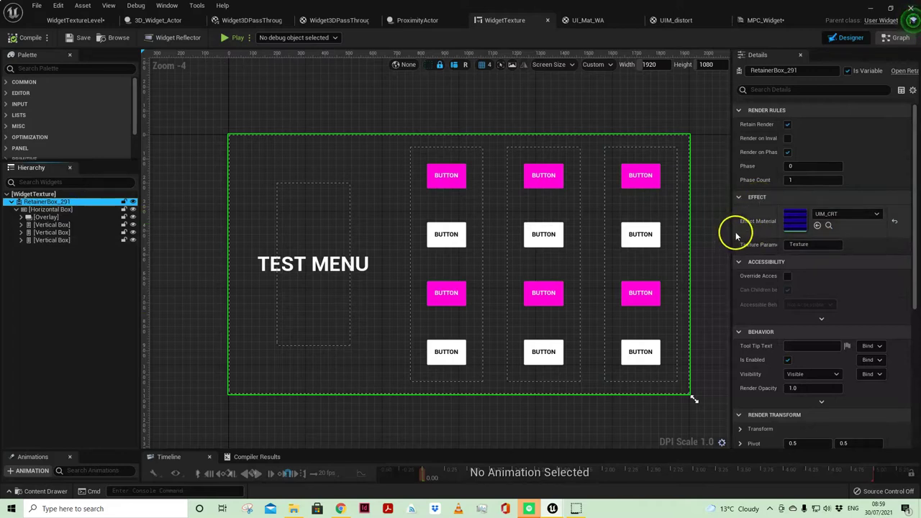
Open the retainer box's UIM_CRT effect material and move the Texture, Blend_Overlay and output nodes higher in the graph
{"action": "left_click_drag", "start_coordinate": [774, 210], "coordinate": [786, 215]}
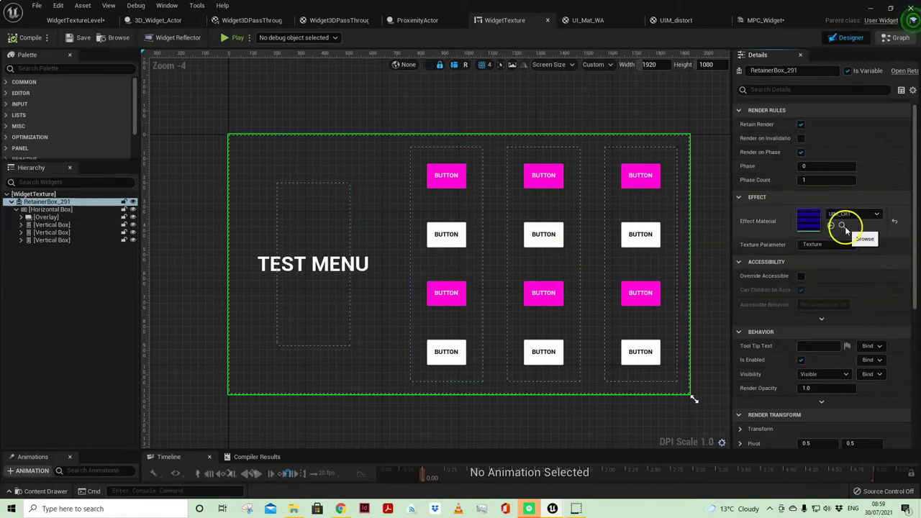
{"action": "double_click", "coordinate": [813, 220]}
{"action": "left_click_drag", "start_coordinate": [715, 375], "coordinate": [709, 424]}
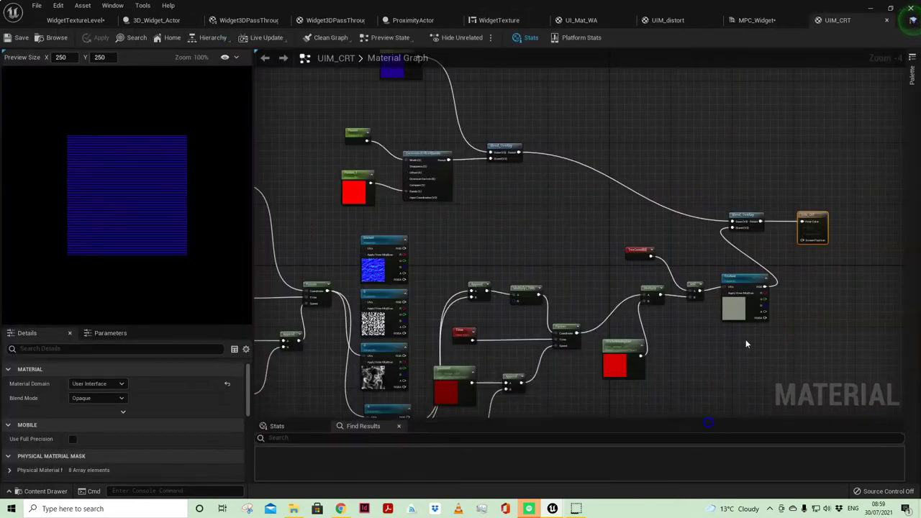
{"action": "left_click", "coordinate": [760, 224]}
{"action": "left_click_drag", "start_coordinate": [751, 219], "coordinate": [740, 151]}
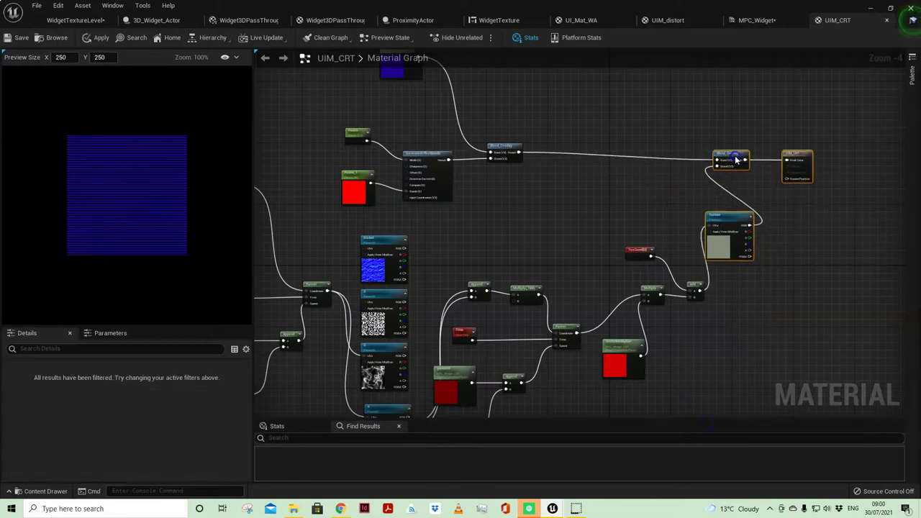
{"action": "left_click", "coordinate": [845, 163]}
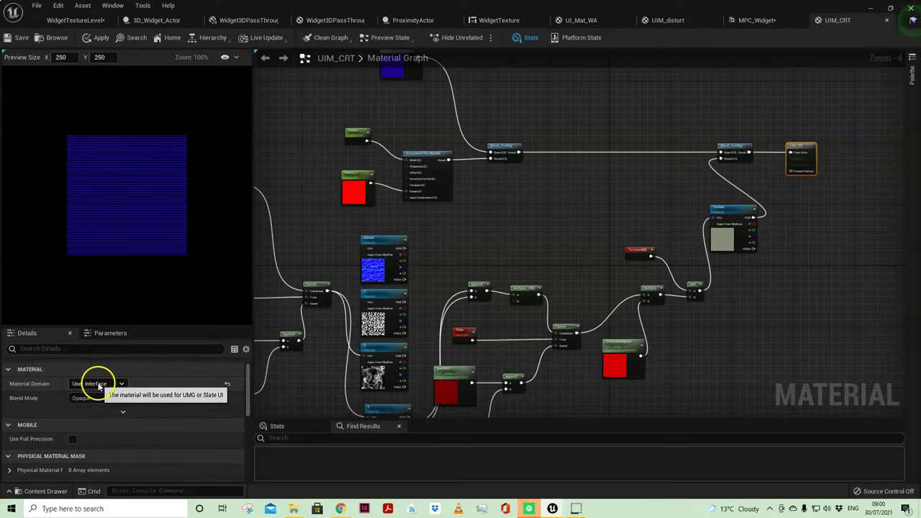
Inspect the Texture parameter node and its name in the UIM_CRT graph, and return to the WidgetTexture widget
{"action": "scroll", "coordinate": [542, 204], "scroll_direction": "up", "scroll_amount": 5}
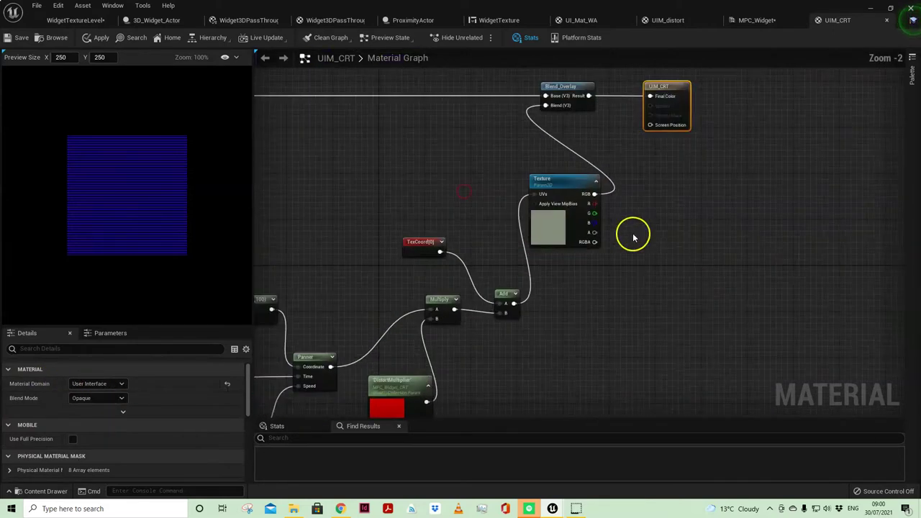
{"action": "right_click_drag", "start_coordinate": [482, 128], "coordinate": [537, 161]}
{"action": "left_click_drag", "start_coordinate": [506, 164], "coordinate": [665, 300]}
{"action": "left_click_drag", "start_coordinate": [565, 203], "coordinate": [592, 213]}
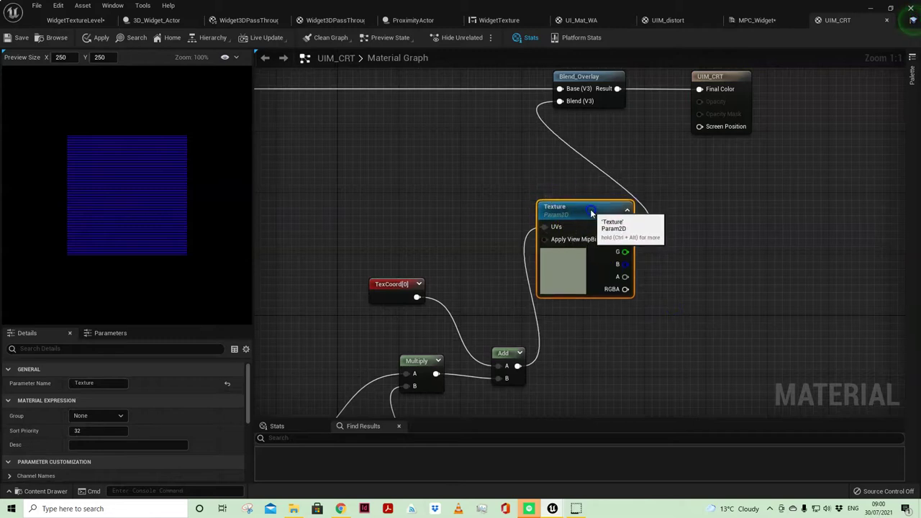
{"action": "double_click", "coordinate": [592, 211]}
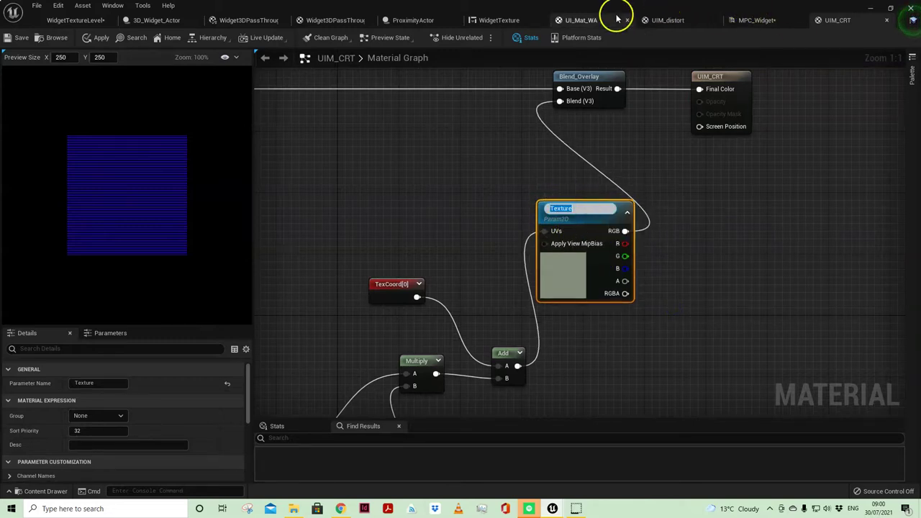
{"action": "left_click", "coordinate": [479, 20]}
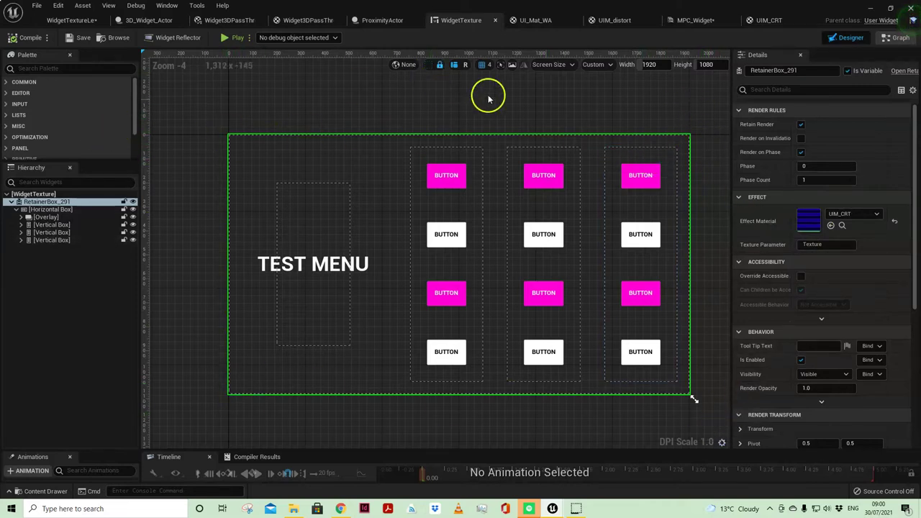
In the UIM_CRT material graph, shift the final Blend_Overlay and output nodes sideways, farther away from the Texture node
{"action": "left_click", "coordinate": [769, 22]}
{"action": "right_click_drag", "start_coordinate": [362, 181], "coordinate": [518, 143]}
{"action": "scroll", "coordinate": [519, 142], "scroll_direction": "down", "scroll_amount": 3}
{"action": "scroll", "coordinate": [560, 220], "scroll_direction": "down", "scroll_amount": 1}
{"action": "right_click_drag", "start_coordinate": [799, 162], "coordinate": [732, 267]}
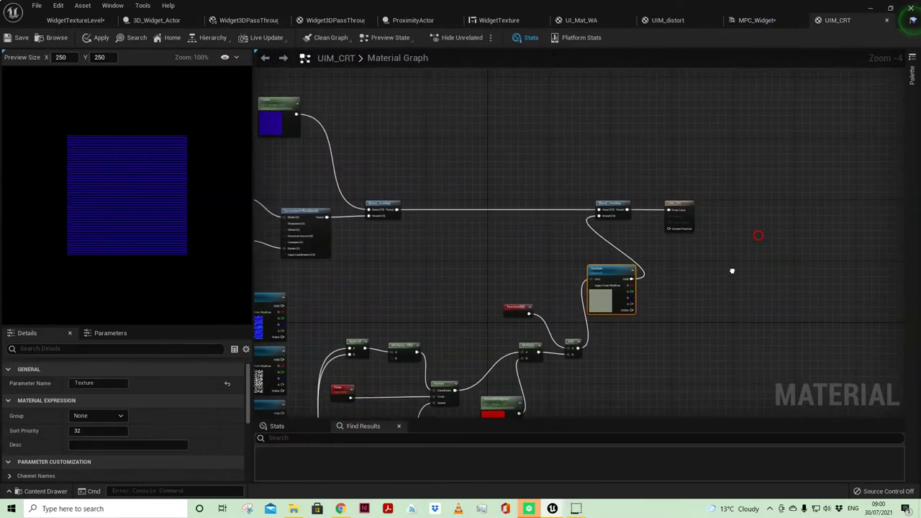
{"action": "scroll", "coordinate": [694, 196], "scroll_direction": "up", "scroll_amount": 4}
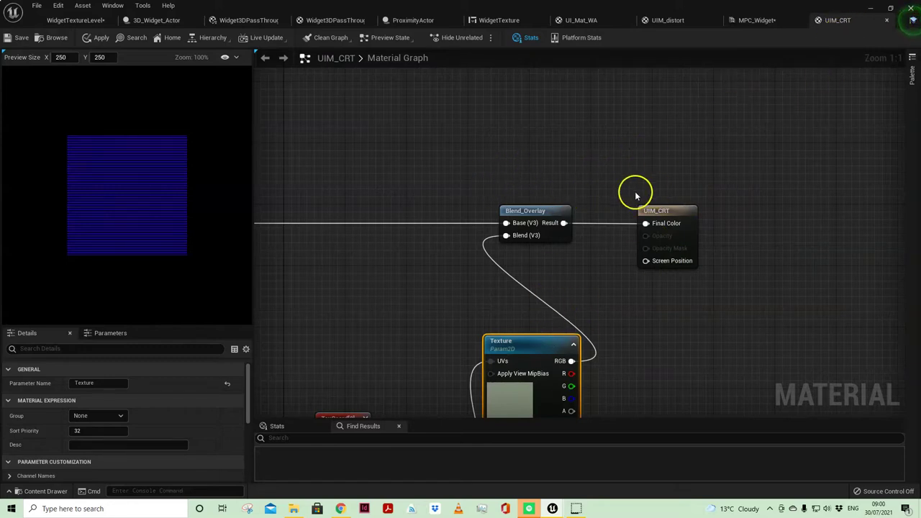
{"action": "left_click_drag", "start_coordinate": [572, 164], "coordinate": [699, 267]}
{"action": "left_click_drag", "start_coordinate": [693, 211], "coordinate": [799, 213]}
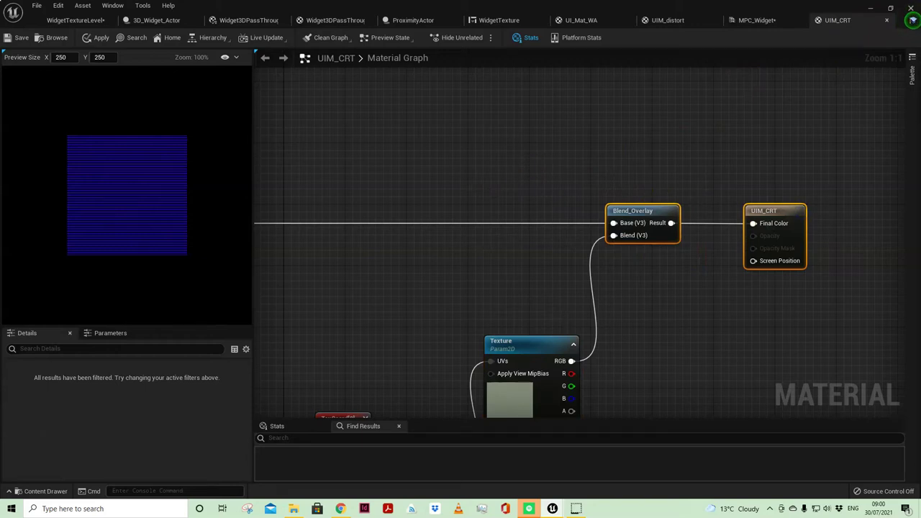
Examine the UIM_CRT overlay branch with the color parameter, Param, Param_1, GeneratedOffsetBands and first Blend_Overlay nodes
{"action": "right_click_drag", "start_coordinate": [519, 179], "coordinate": [772, 90]}
{"action": "scroll", "coordinate": [634, 217], "scroll_direction": "down", "scroll_amount": 2}
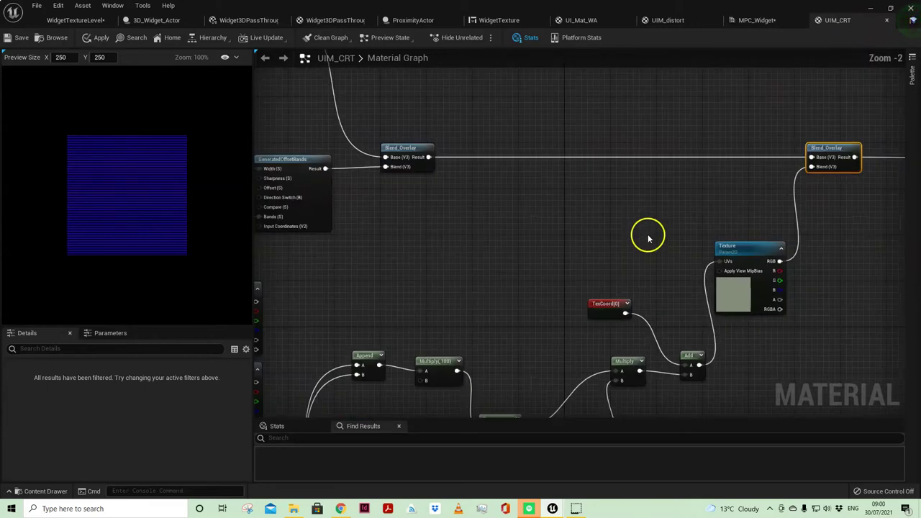
{"action": "right_click_drag", "start_coordinate": [605, 242], "coordinate": [633, 131]}
{"action": "right_click_drag", "start_coordinate": [672, 172], "coordinate": [887, 361]}
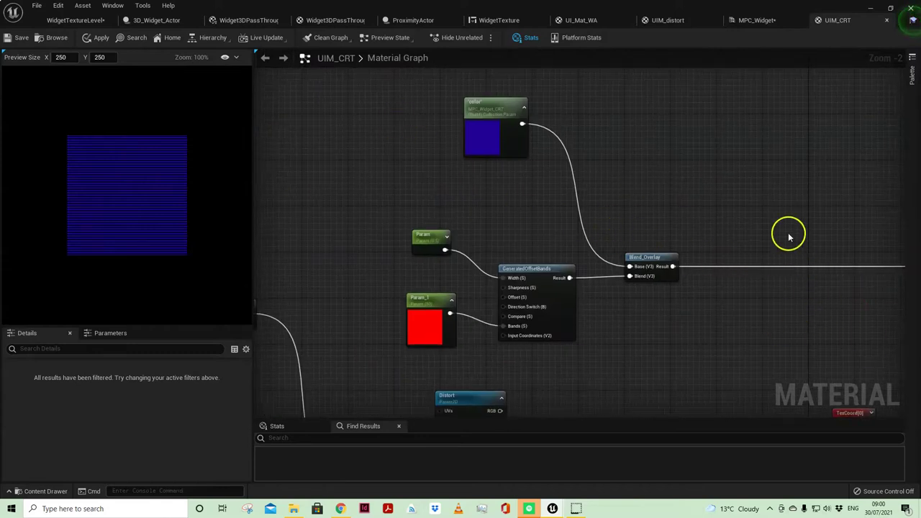
{"action": "scroll", "coordinate": [811, 225], "scroll_direction": "down", "scroll_amount": 1}
{"action": "right_click_drag", "start_coordinate": [820, 226], "coordinate": [730, 229]}
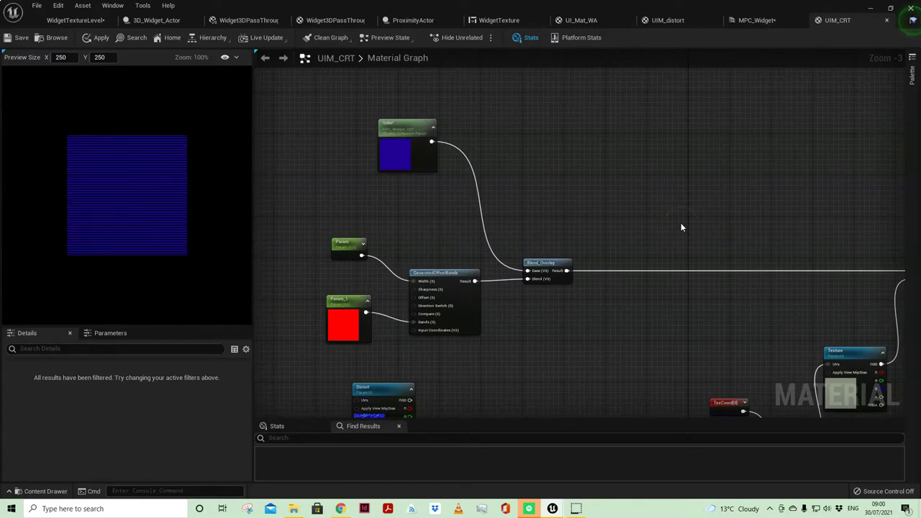
{"action": "left_click_drag", "start_coordinate": [288, 114], "coordinate": [643, 347]}
{"action": "scroll", "coordinate": [568, 306], "scroll_direction": "up", "scroll_amount": 1}
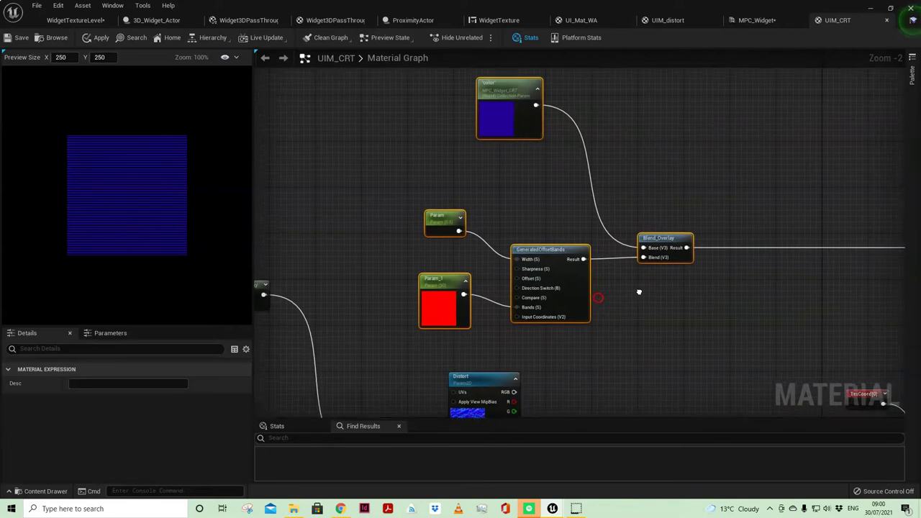
{"action": "right_click_drag", "start_coordinate": [639, 292], "coordinate": [626, 315]}
Move the color collection parameter slightly lower and connect Param_1 to the Bands input of GeneratedOffsetBands
{"action": "left_click", "coordinate": [503, 102]}
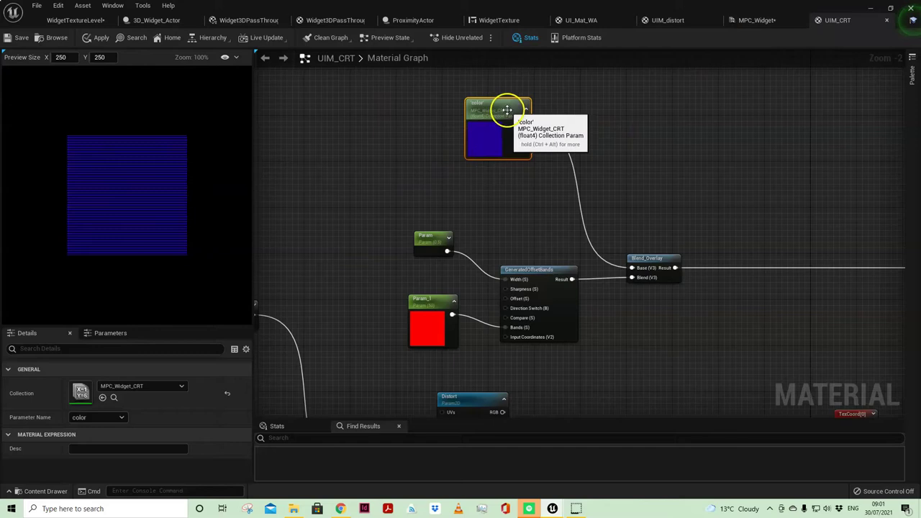
{"action": "left_click_drag", "start_coordinate": [506, 113], "coordinate": [507, 124]}
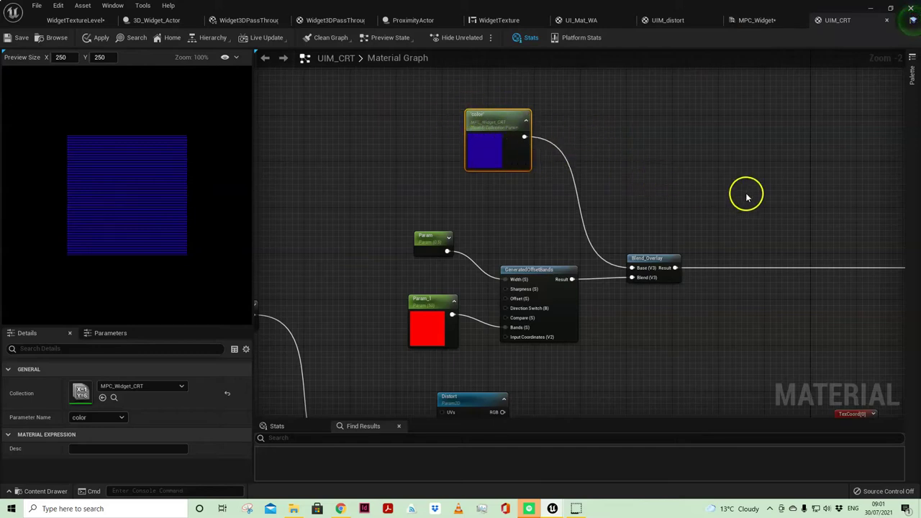
{"action": "right_click_drag", "start_coordinate": [746, 196], "coordinate": [740, 170]}
{"action": "left_click", "coordinate": [436, 288]}
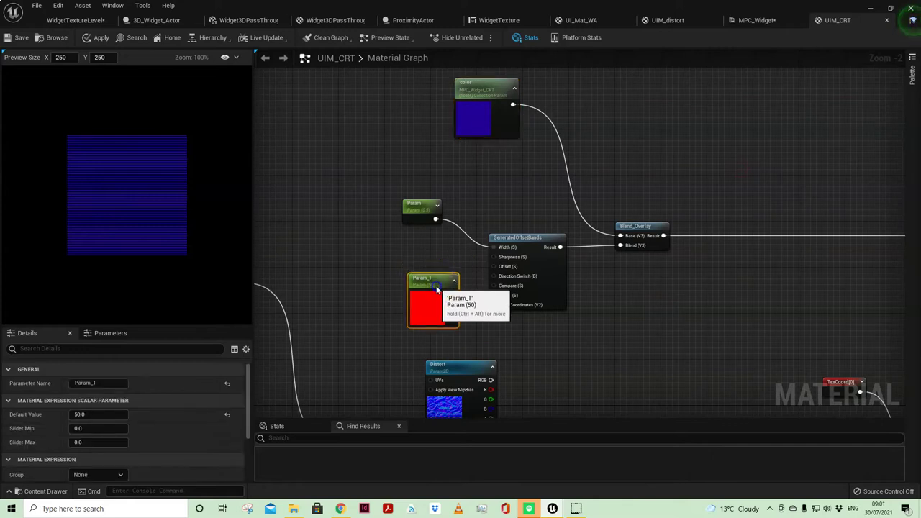
{"action": "left_click_drag", "start_coordinate": [452, 293], "coordinate": [495, 295]}
{"action": "left_click_drag", "start_coordinate": [385, 189], "coordinate": [681, 319]}
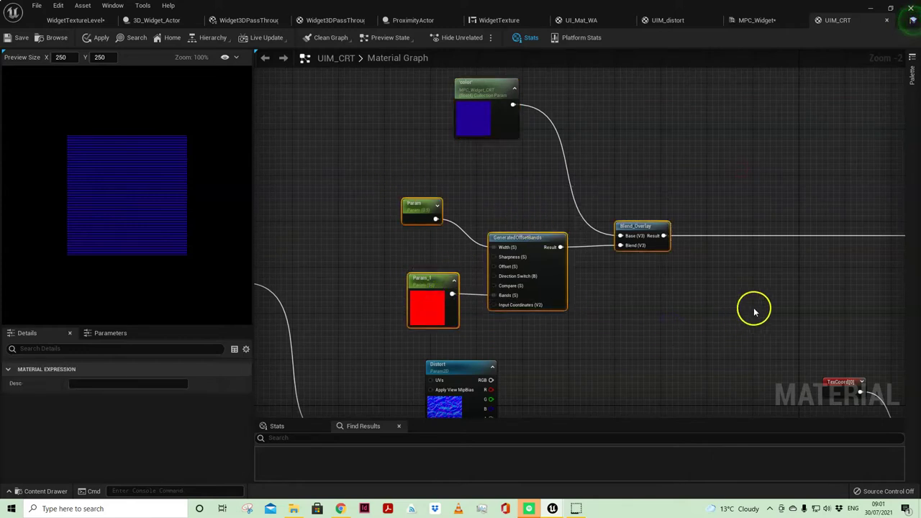
Move the Texture parameter node lower so that it lines up with the output of the Add node
{"action": "right_click_drag", "start_coordinate": [765, 269], "coordinate": [623, 281]}
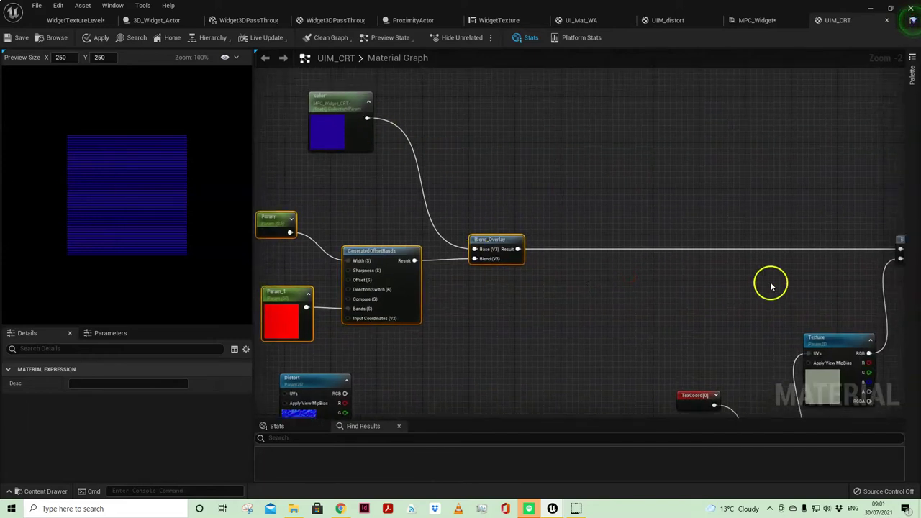
{"action": "right_click_drag", "start_coordinate": [614, 249], "coordinate": [442, 184]}
{"action": "left_click_drag", "start_coordinate": [729, 138], "coordinate": [782, 227]}
{"action": "right_click_drag", "start_coordinate": [635, 249], "coordinate": [708, 115]}
{"action": "left_click_drag", "start_coordinate": [760, 146], "coordinate": [782, 250]}
{"action": "right_click_drag", "start_coordinate": [718, 214], "coordinate": [730, 170]}
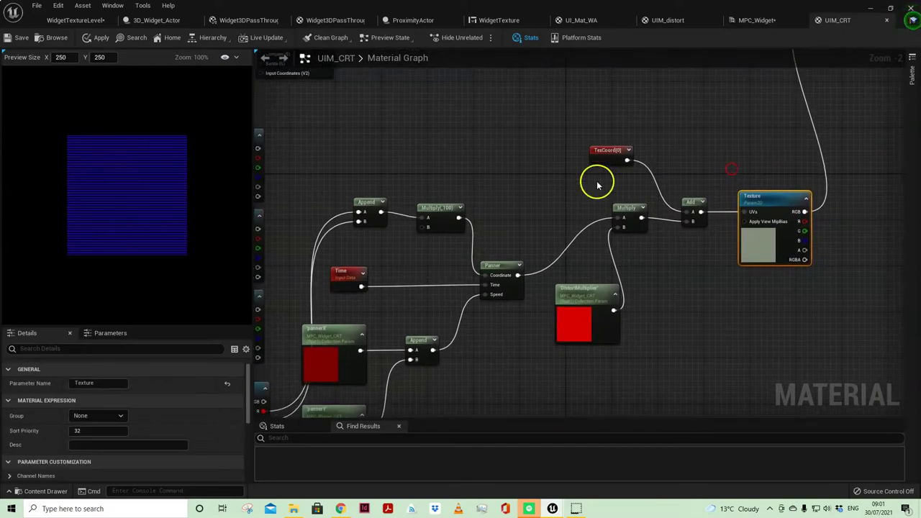
Move the DistortMultiplier collection parameter closer beneath the Multiply node it feeds
{"action": "left_click", "coordinate": [614, 301]}
{"action": "left_click_drag", "start_coordinate": [613, 300], "coordinate": [633, 264]}
{"action": "right_click_drag", "start_coordinate": [567, 181], "coordinate": [457, 188]}
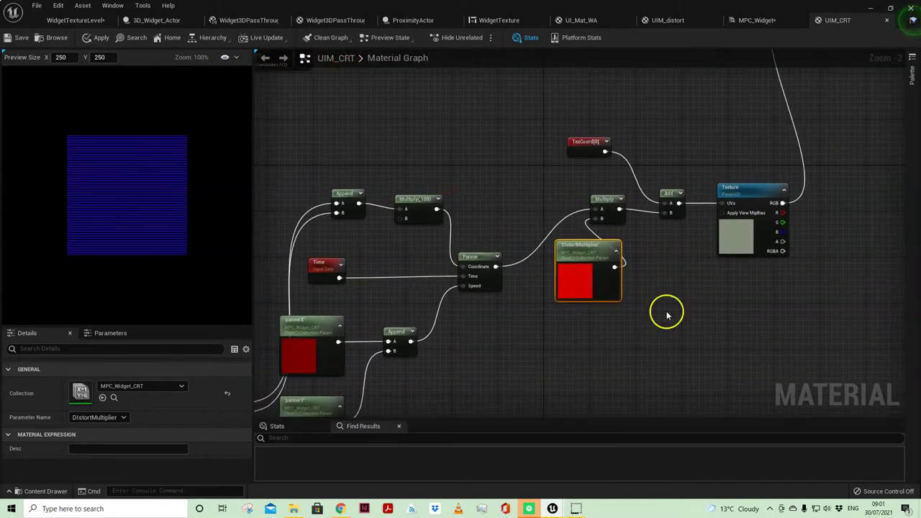
Move the TexCoord, Tilex, Tiley, Append and Multiply nodes together away from the Panner section, and select both tile parameters
{"action": "right_click_drag", "start_coordinate": [408, 170], "coordinate": [892, 250]}
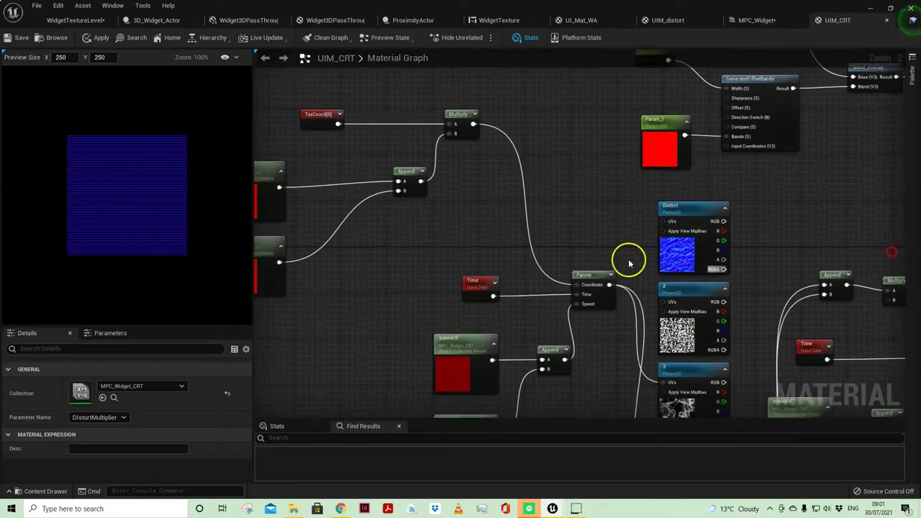
{"action": "right_click_drag", "start_coordinate": [447, 259], "coordinate": [632, 254]}
{"action": "left_click_drag", "start_coordinate": [389, 86], "coordinate": [666, 270]}
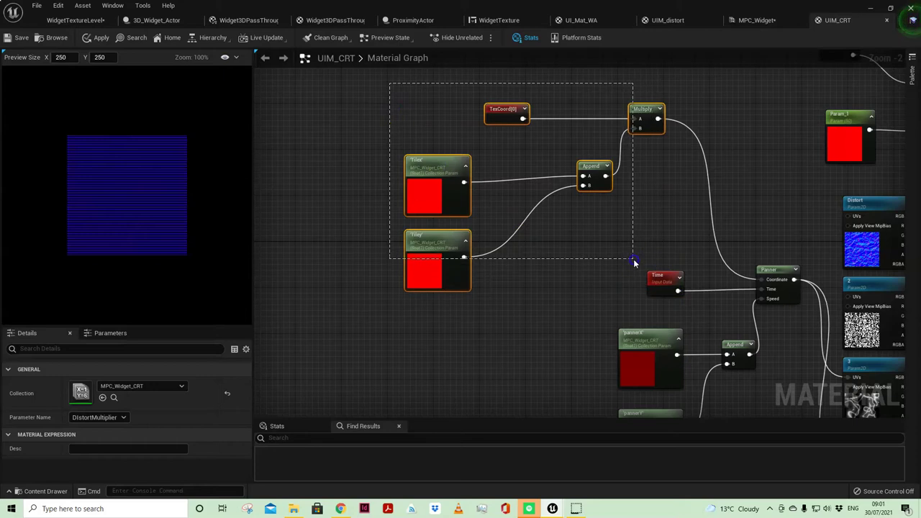
{"action": "left_click_drag", "start_coordinate": [649, 108], "coordinate": [609, 101]}
{"action": "left_click_drag", "start_coordinate": [326, 141], "coordinate": [436, 291]}
{"action": "left_click_drag", "start_coordinate": [336, 128], "coordinate": [438, 280]}
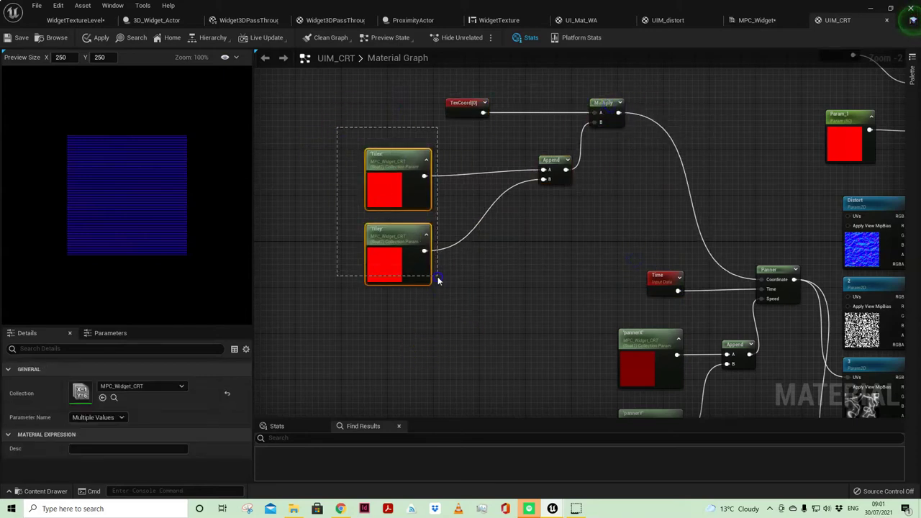
Wrap the TexCoord, Tilex, Tiley, Append and Multiply nodes in a comment box titled "tile"
{"action": "right_click_drag", "start_coordinate": [552, 338], "coordinate": [578, 307]}
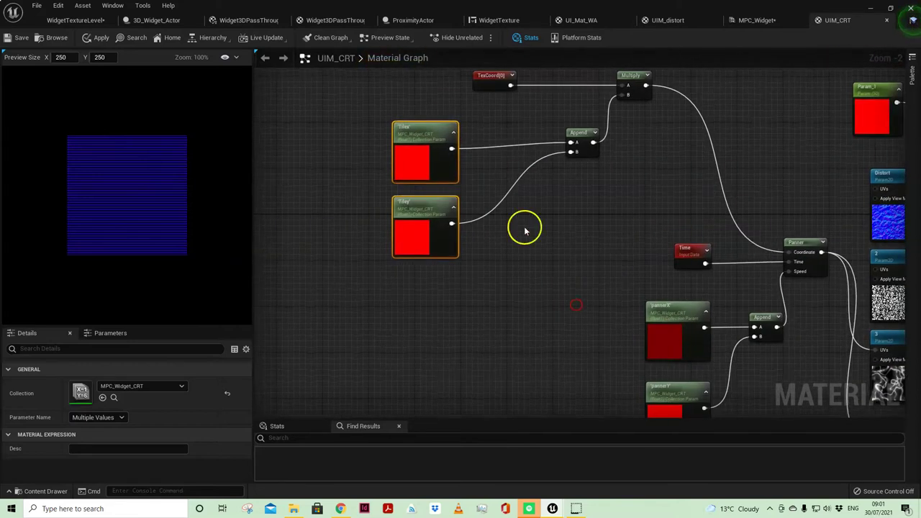
{"action": "right_click_drag", "start_coordinate": [339, 121], "coordinate": [331, 162]}
{"action": "left_click_drag", "start_coordinate": [364, 120], "coordinate": [618, 306]}
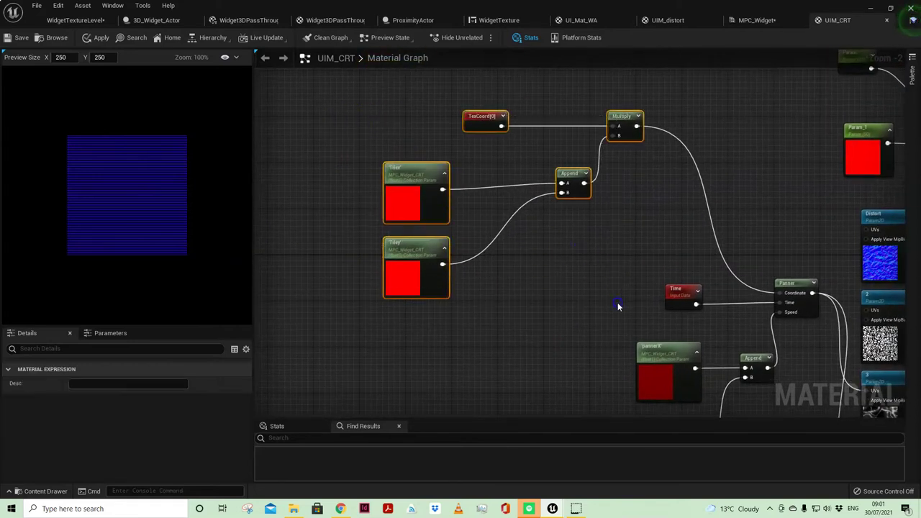
{"action": "key", "text": "c"}
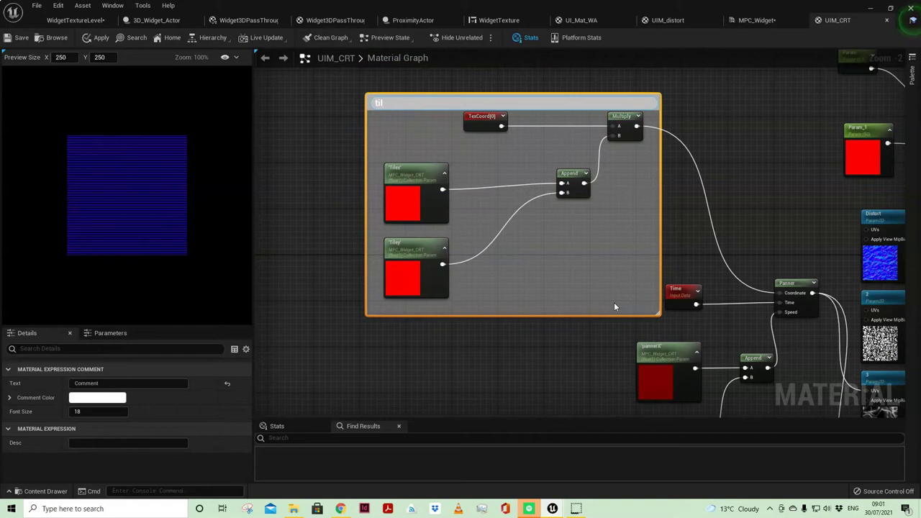
{"action": "key", "text": "Return"}
Move the first Panner with its Time, pannerX, pannerY and Append nodes beneath the tile comment box
{"action": "right_click_drag", "start_coordinate": [701, 209], "coordinate": [686, 94]}
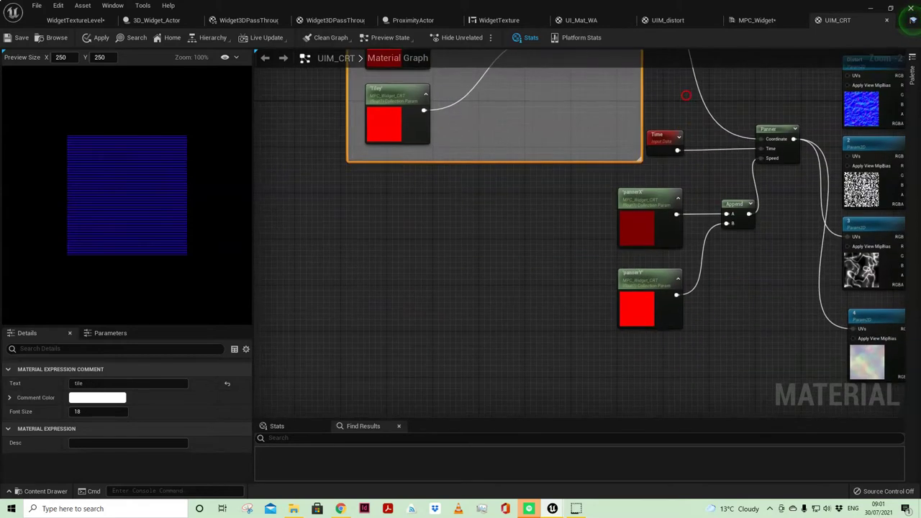
{"action": "left_click_drag", "start_coordinate": [807, 110], "coordinate": [617, 329]}
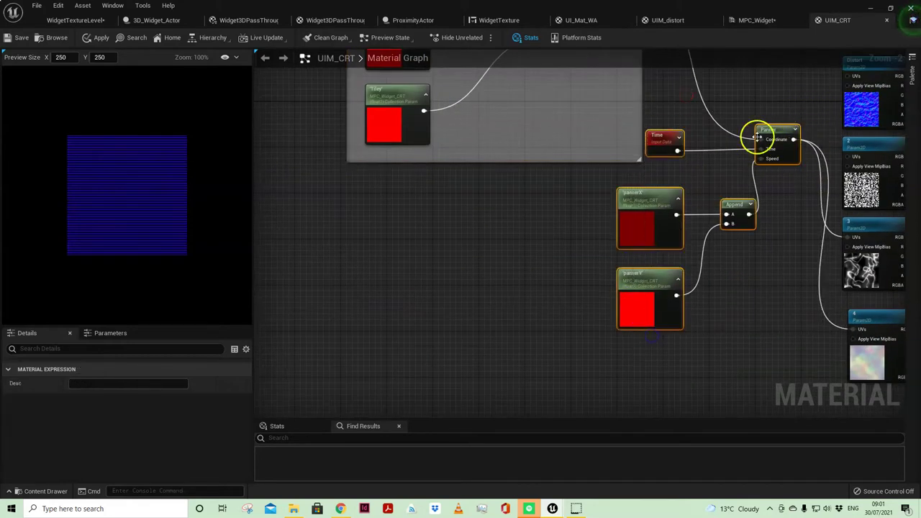
{"action": "left_click_drag", "start_coordinate": [761, 136], "coordinate": [625, 217]}
{"action": "right_click_drag", "start_coordinate": [479, 205], "coordinate": [508, 149]}
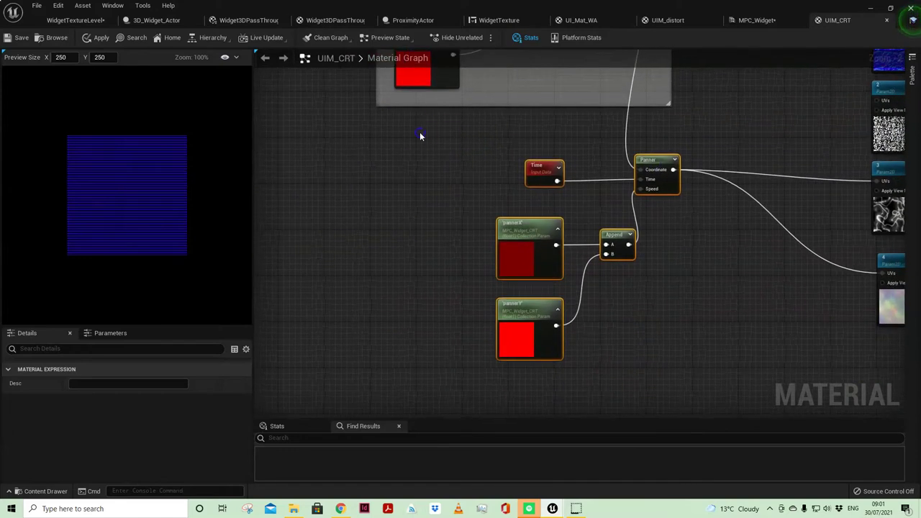
Enclose the Panner, Time, pannerX, pannerY and Append nodes in a comment box titled "Panner"
{"action": "left_click_drag", "start_coordinate": [421, 134], "coordinate": [710, 372]}
{"action": "key", "text": "c"}
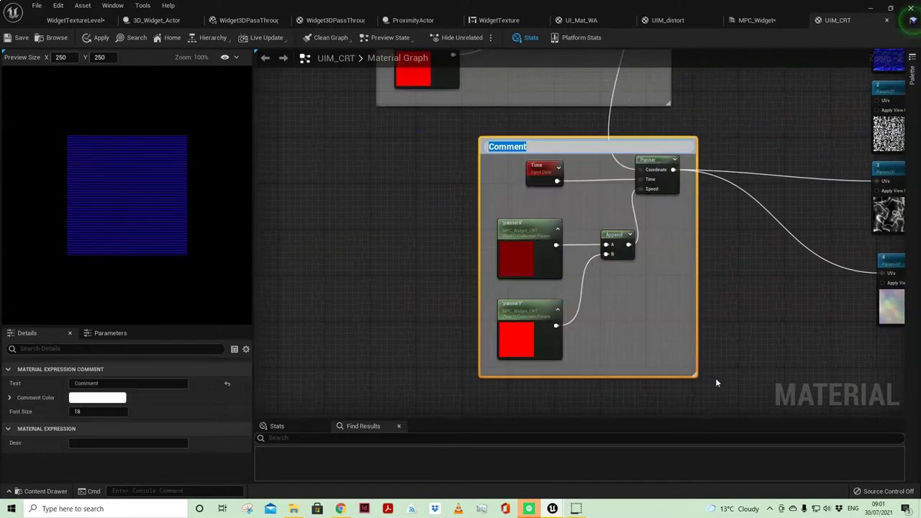
{"action": "key", "text": "Return"}
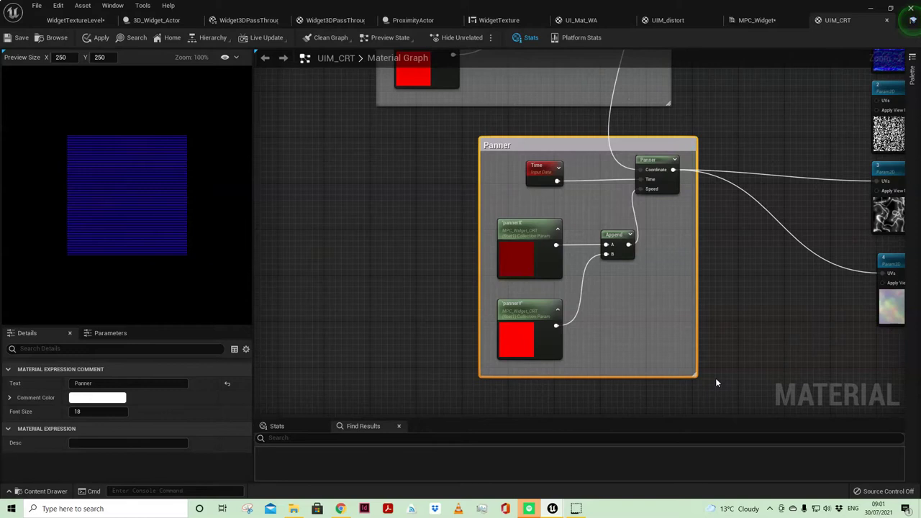
Disconnect the Panner from texture 3's UVs and move the Distort, 2 and 3 texture parameters below texture 4
{"action": "right_click_drag", "start_coordinate": [396, 196], "coordinate": [467, 323]}
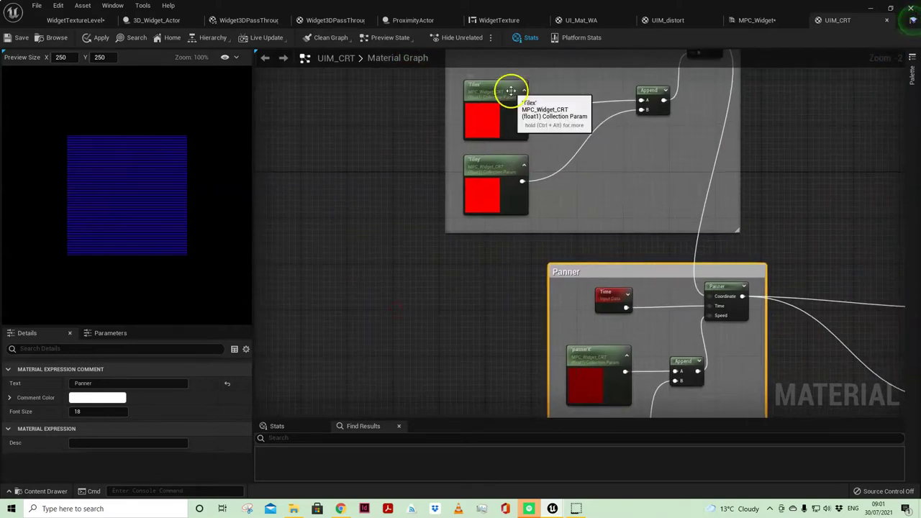
{"action": "right_click_drag", "start_coordinate": [892, 214], "coordinate": [553, 215]}
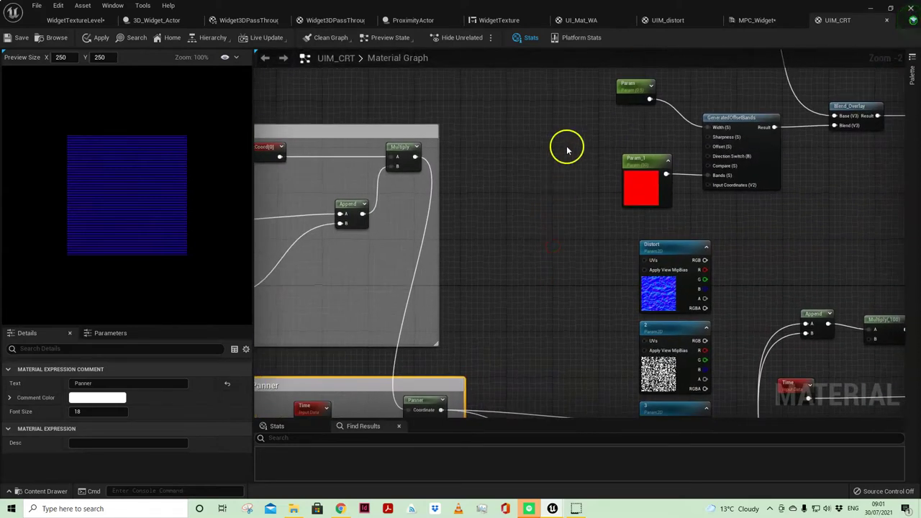
{"action": "right_click_drag", "start_coordinate": [516, 308], "coordinate": [468, 150]}
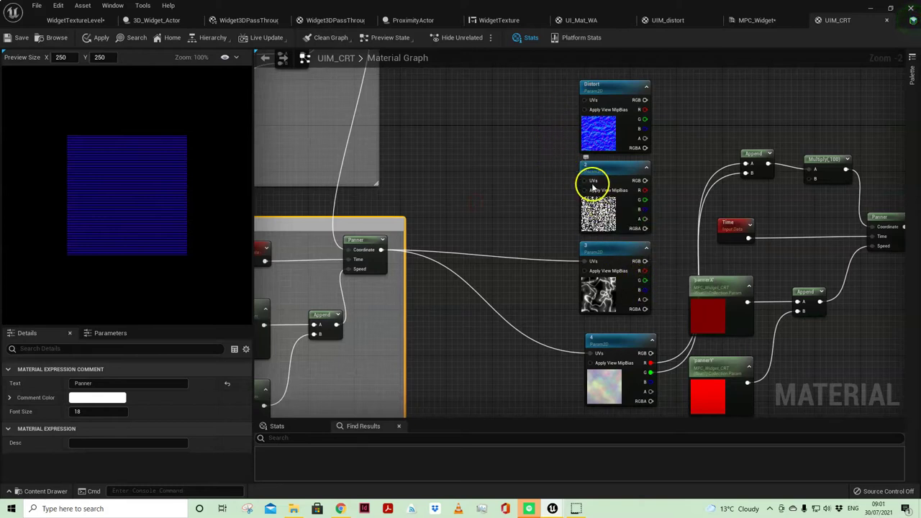
{"action": "right_click_drag", "start_coordinate": [620, 203], "coordinate": [543, 255]}
{"action": "left_click_drag", "start_coordinate": [453, 111], "coordinate": [543, 300]}
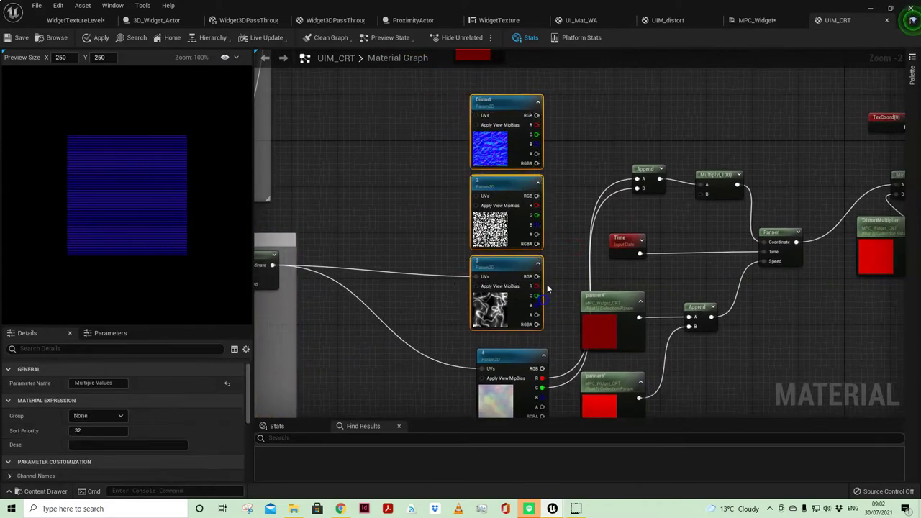
{"action": "left_click", "coordinate": [446, 274], "text": "alt"}
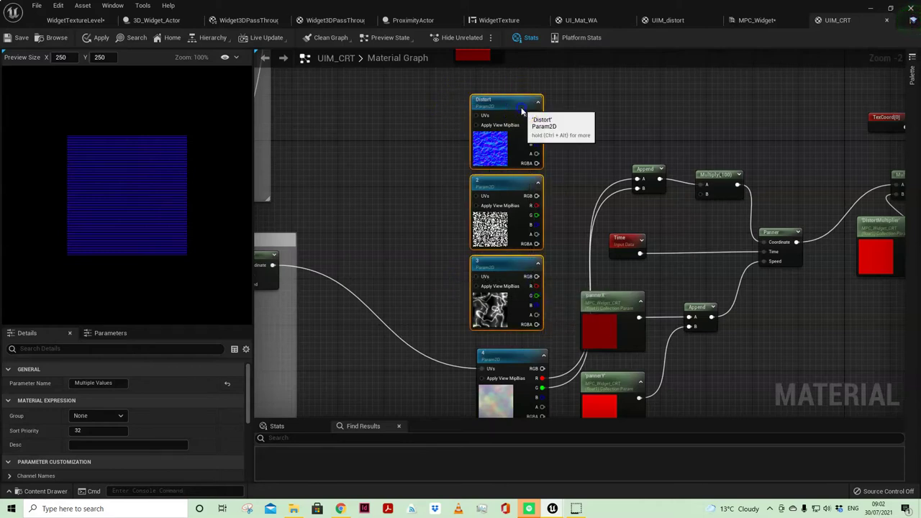
{"action": "left_click_drag", "start_coordinate": [522, 109], "coordinate": [516, 144]}
Line up texture parameter 4 with the Panner output and stack the Distort, 2 and 3 textures directly beneath it
{"action": "right_click_drag", "start_coordinate": [532, 117], "coordinate": [555, 347]}
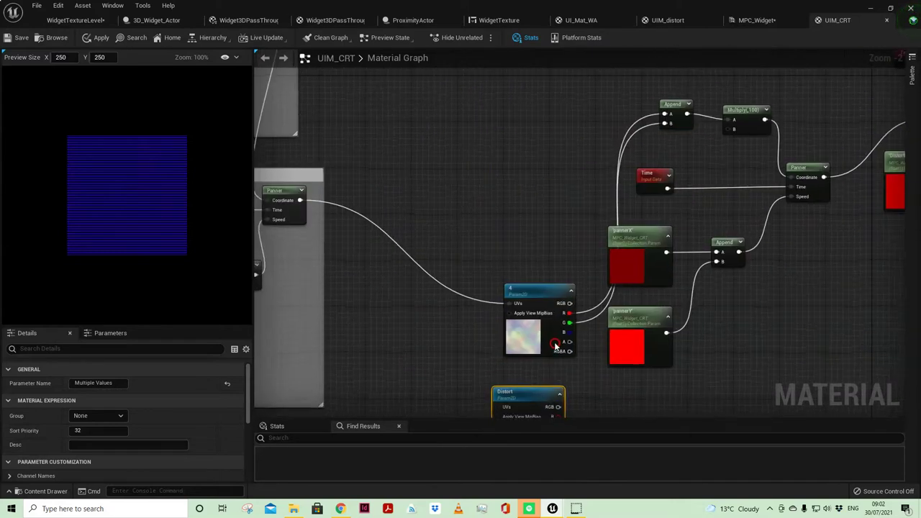
{"action": "left_click_drag", "start_coordinate": [551, 288], "coordinate": [480, 184]}
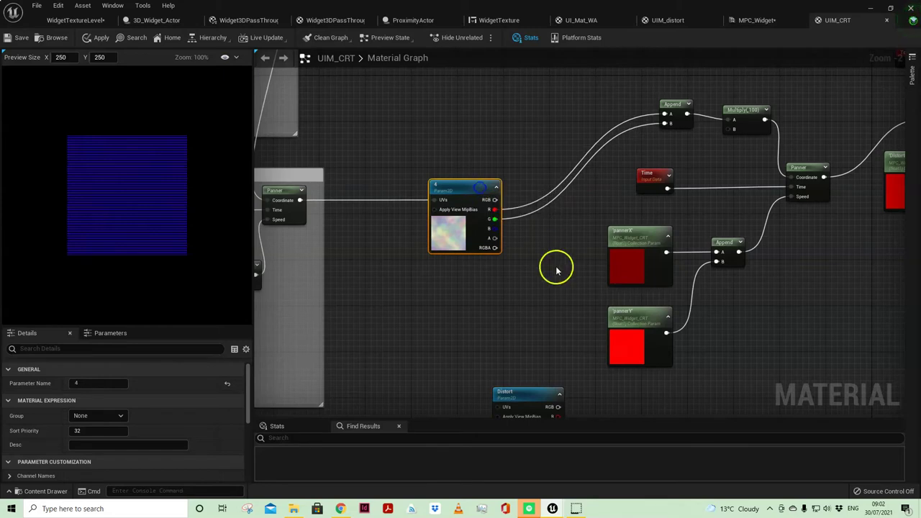
{"action": "right_click_drag", "start_coordinate": [574, 293], "coordinate": [597, 118]}
{"action": "right_click_drag", "start_coordinate": [498, 213], "coordinate": [524, 156]}
{"action": "left_click_drag", "start_coordinate": [514, 152], "coordinate": [609, 367]}
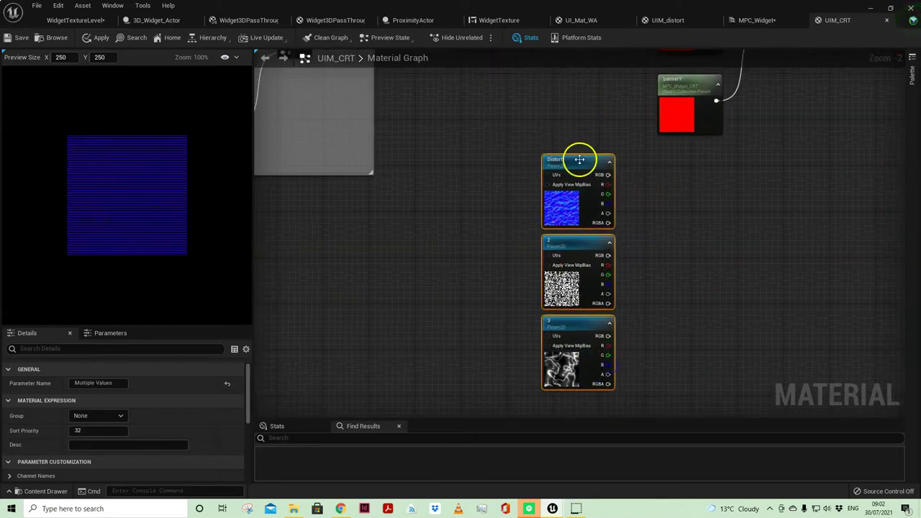
{"action": "left_click_drag", "start_coordinate": [579, 159], "coordinate": [524, 89]}
{"action": "right_click_drag", "start_coordinate": [591, 92], "coordinate": [590, 240]}
{"action": "left_click_drag", "start_coordinate": [530, 228], "coordinate": [521, 202]}
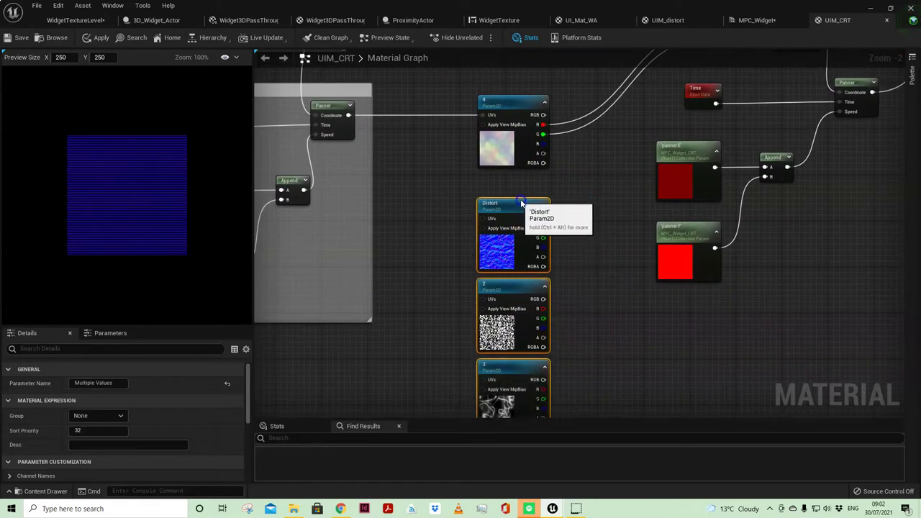
{"action": "right_click_drag", "start_coordinate": [602, 175], "coordinate": [565, 290]}
{"action": "right_click_drag", "start_coordinate": [795, 340], "coordinate": [667, 327]}
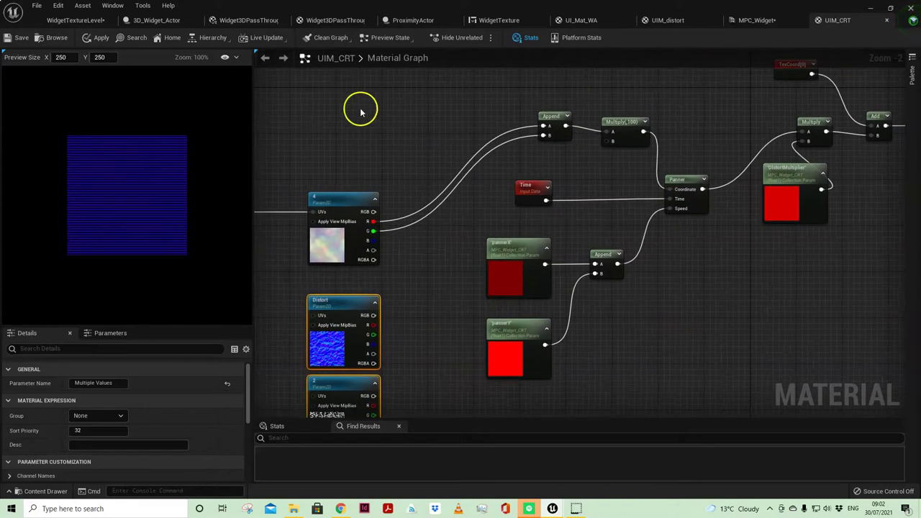
Line up the Append node fed by texture parameter 4 with the Multiply(,100) node
{"action": "right_click_drag", "start_coordinate": [313, 93], "coordinate": [568, 156]}
{"action": "left_click_drag", "start_coordinate": [539, 148], "coordinate": [681, 293]}
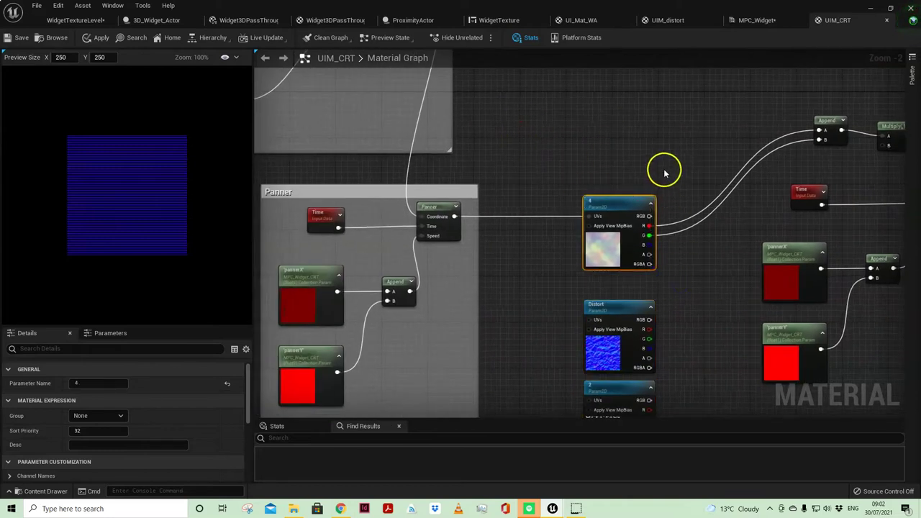
{"action": "right_click_drag", "start_coordinate": [664, 173], "coordinate": [524, 117]}
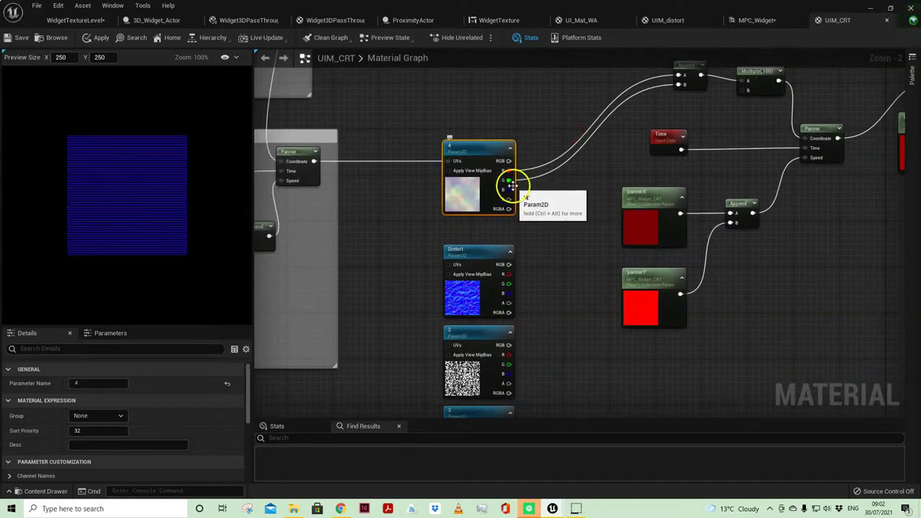
{"action": "right_click_drag", "start_coordinate": [569, 117], "coordinate": [551, 161]}
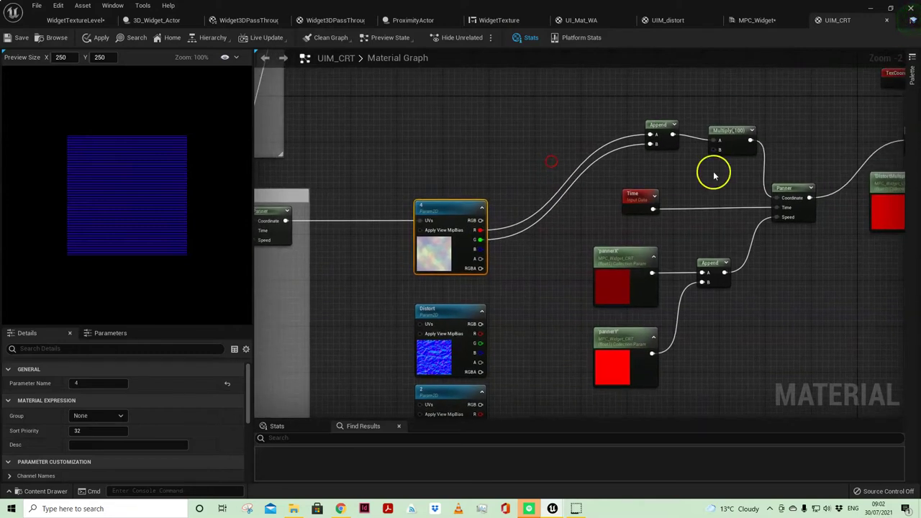
{"action": "left_click_drag", "start_coordinate": [662, 123], "coordinate": [662, 130]}
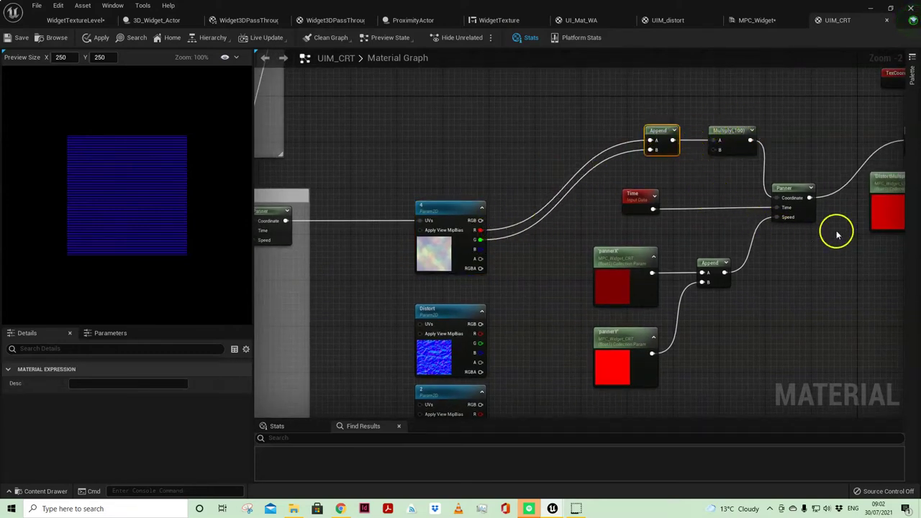
Move the TexCoord, Multiply, Add and DistortMultiplier nodes down so the Multiply lines up with the second Panner's output
{"action": "right_click_drag", "start_coordinate": [850, 242], "coordinate": [700, 268]}
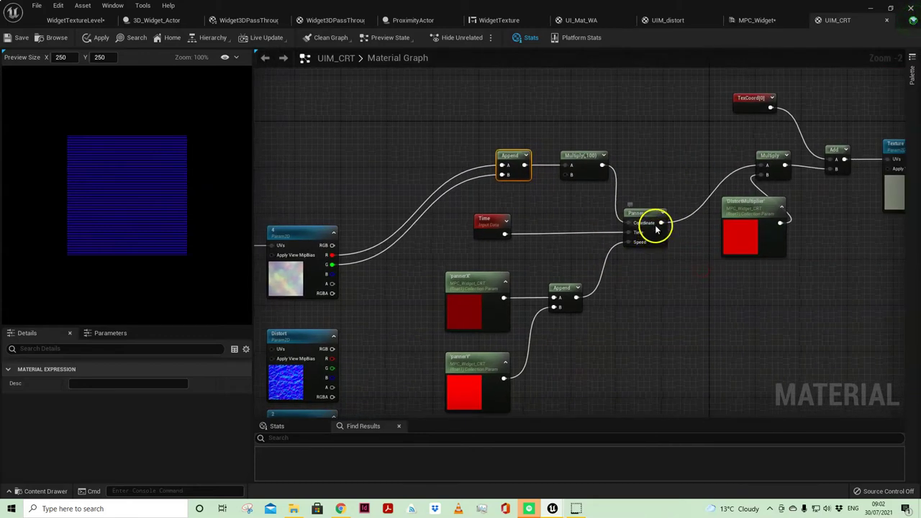
{"action": "right_click_drag", "start_coordinate": [705, 346], "coordinate": [580, 332]}
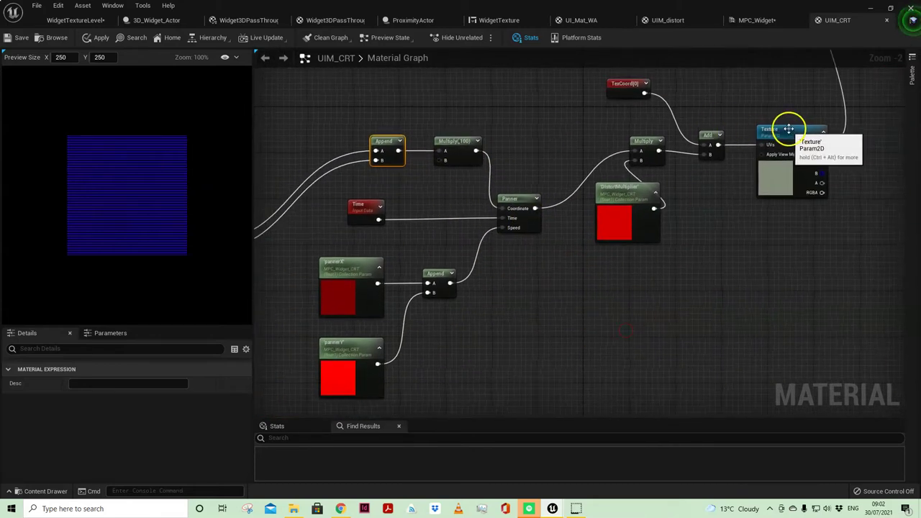
{"action": "left_click", "coordinate": [801, 134]}
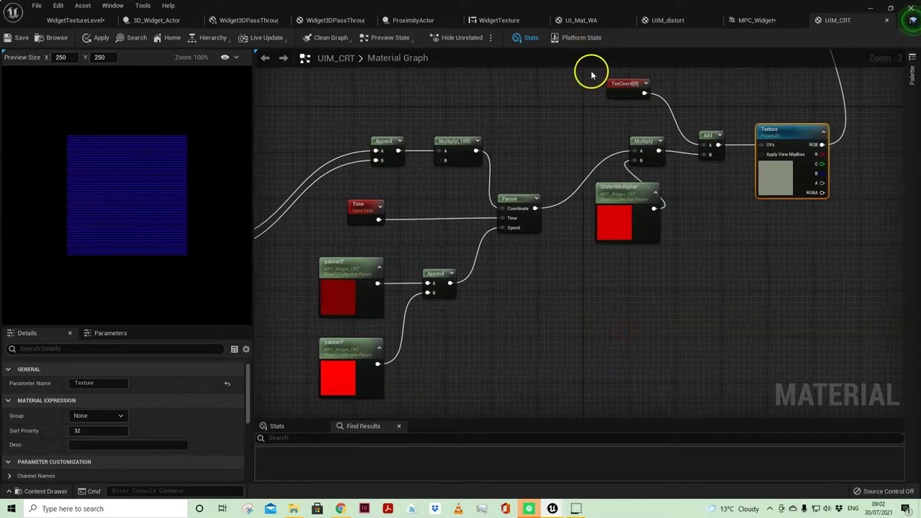
{"action": "left_click_drag", "start_coordinate": [590, 72], "coordinate": [722, 200]}
{"action": "left_click", "coordinate": [747, 281]}
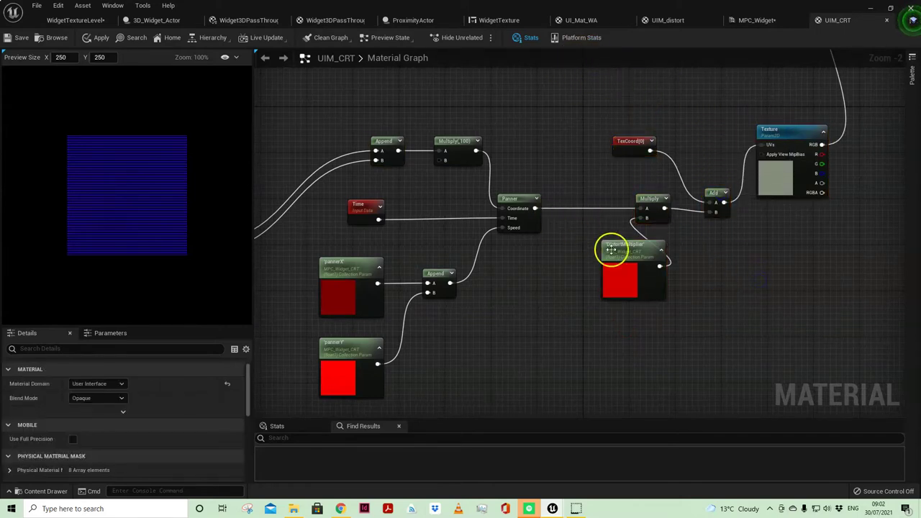
Examine how DistortMultiplier, Multiply, Add and TexCoord feed the Texture parameter's UVs within the overall material graph
{"action": "left_click", "coordinate": [640, 251]}
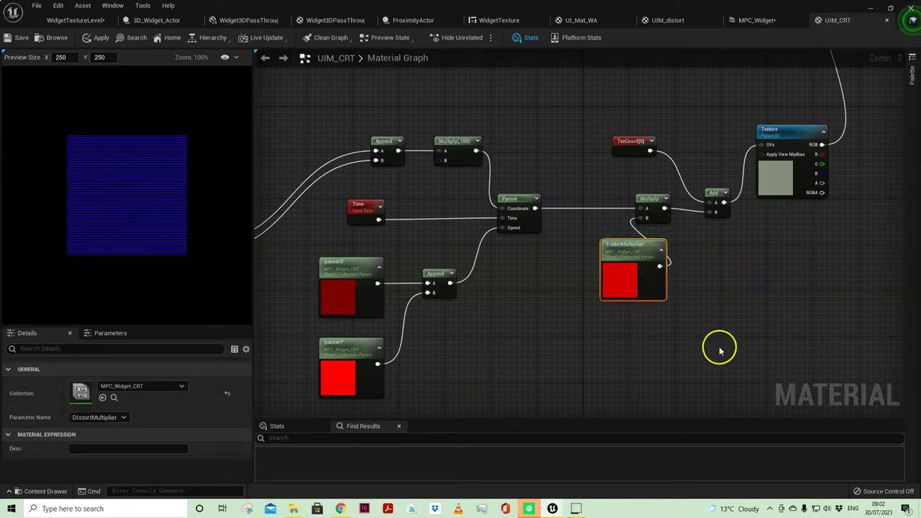
{"action": "scroll", "coordinate": [685, 259], "scroll_direction": "down", "scroll_amount": 1}
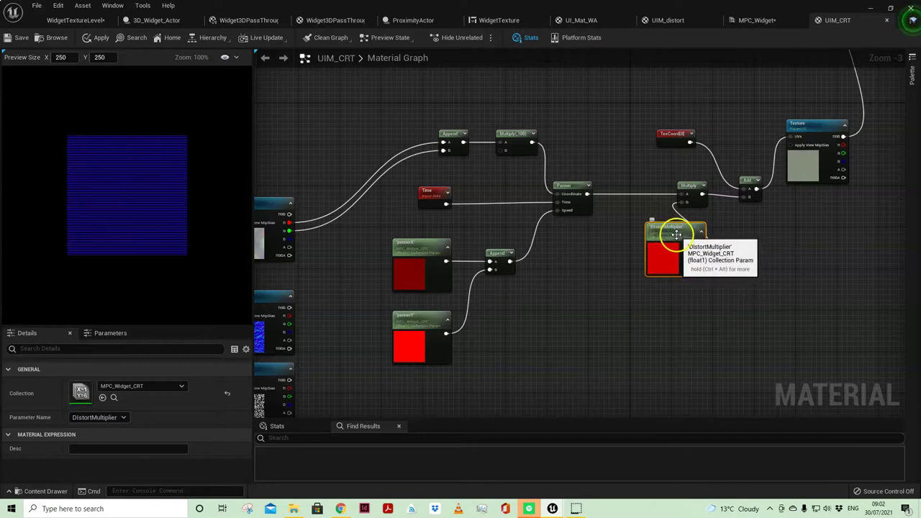
{"action": "right_click_drag", "start_coordinate": [608, 191], "coordinate": [672, 207]}
{"action": "scroll", "coordinate": [739, 230], "scroll_direction": "down", "scroll_amount": 4}
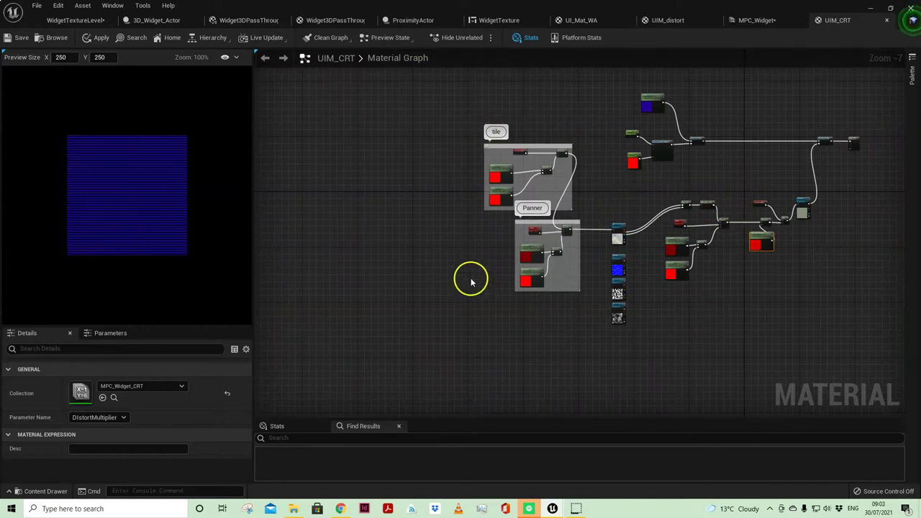
{"action": "scroll", "coordinate": [755, 268], "scroll_direction": "up", "scroll_amount": 4}
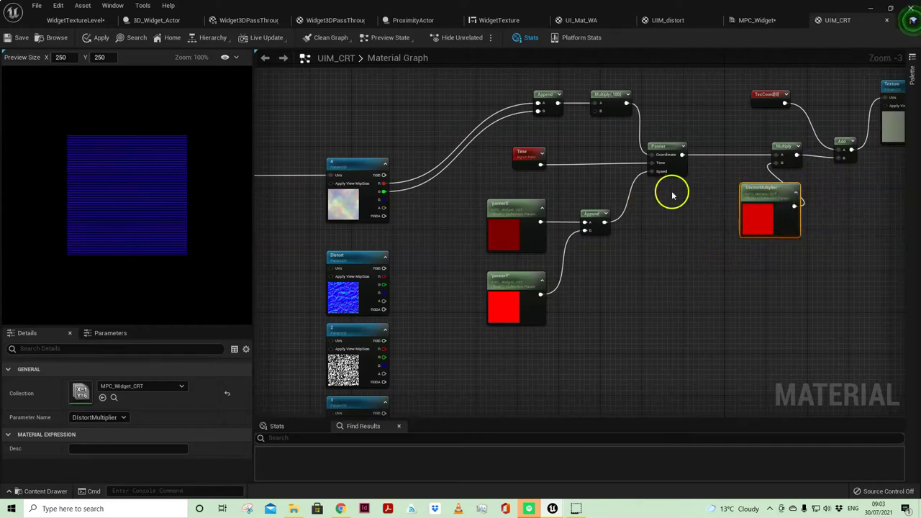
{"action": "scroll", "coordinate": [712, 260], "scroll_direction": "down", "scroll_amount": 2}
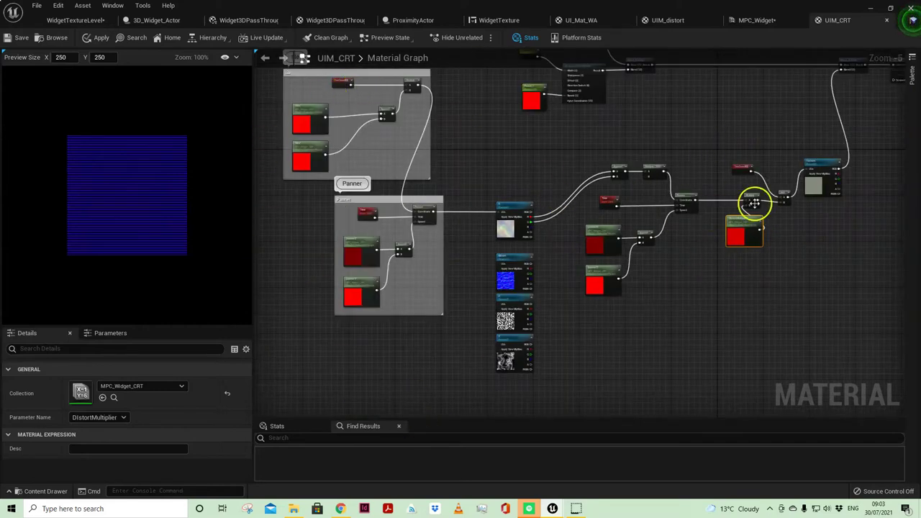
{"action": "scroll", "coordinate": [827, 158], "scroll_direction": "up", "scroll_amount": 2}
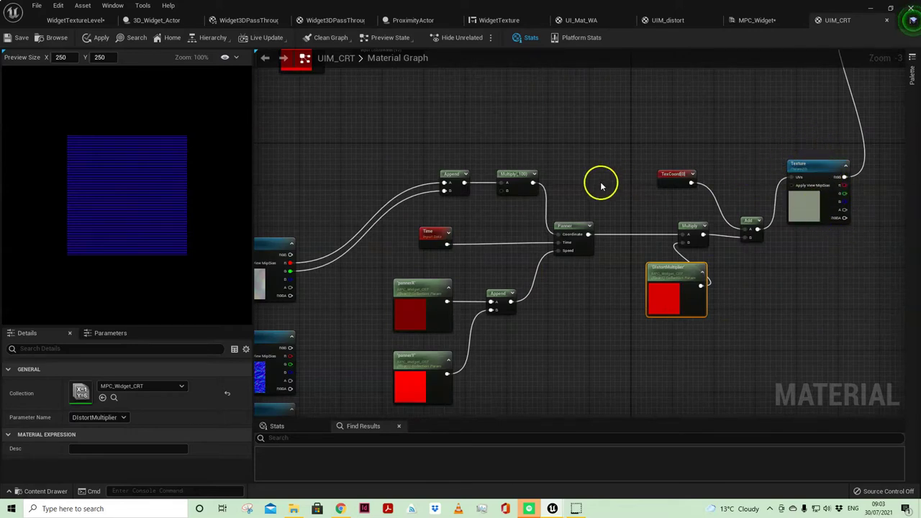
{"action": "left_click", "coordinate": [750, 221]}
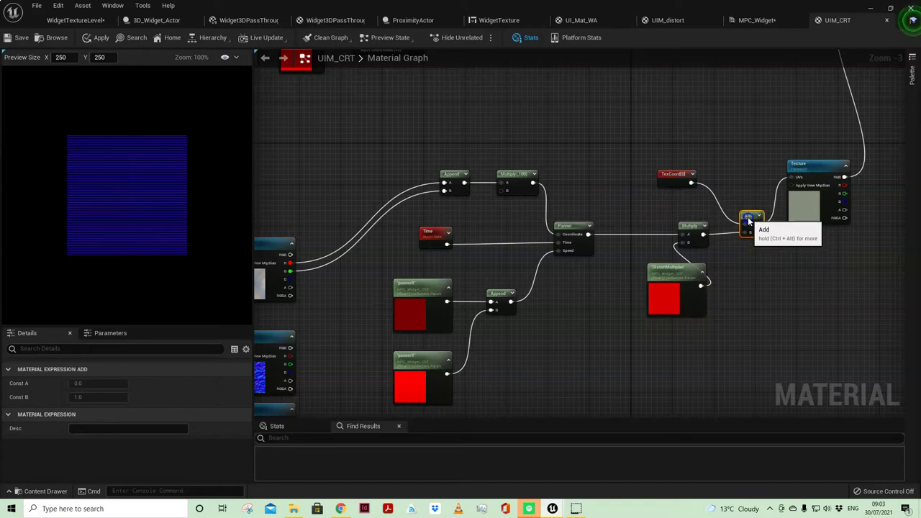
{"action": "left_click", "coordinate": [669, 176]}
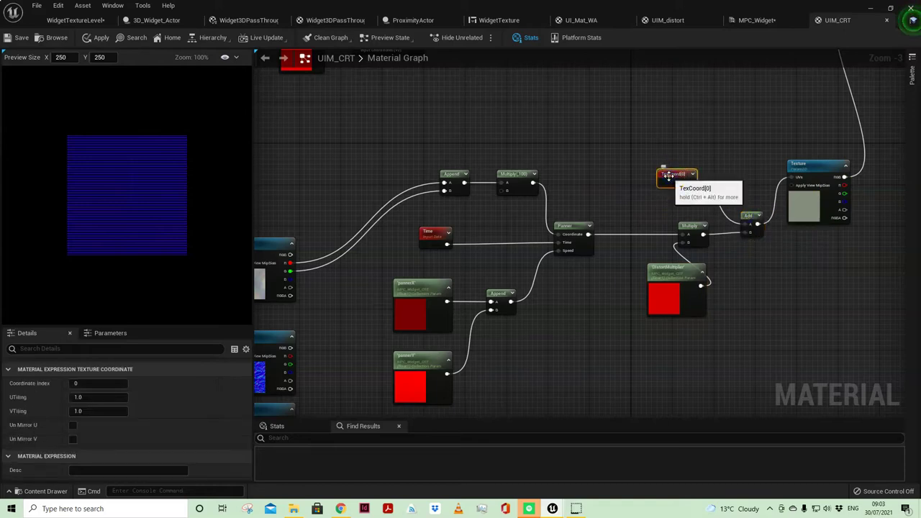
Review the TexCoord and tile parameters in the tile comment box and pannerX and pannerY in the Panner comment box
{"action": "right_click_drag", "start_coordinate": [365, 144], "coordinate": [828, 215]}
{"action": "right_click_drag", "start_coordinate": [506, 194], "coordinate": [534, 283]}
{"action": "left_click", "coordinate": [454, 178]}
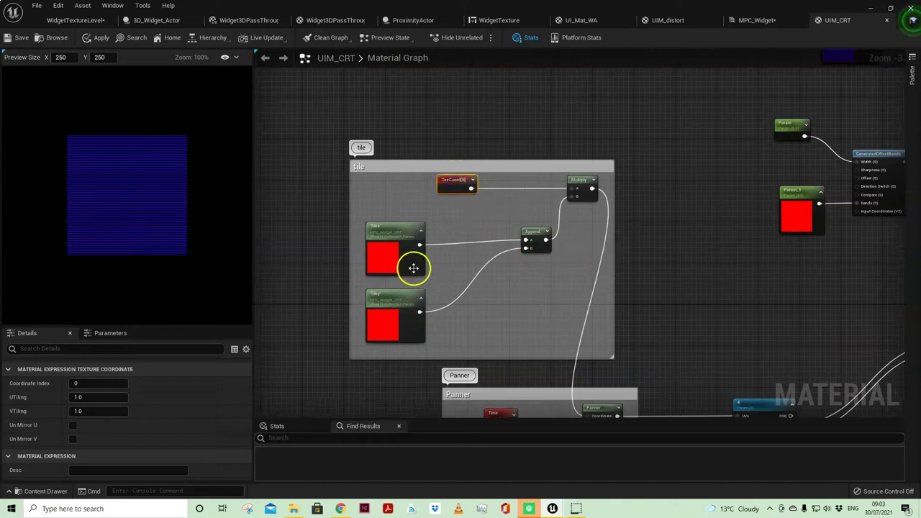
{"action": "left_click_drag", "start_coordinate": [336, 232], "coordinate": [418, 311]}
{"action": "right_click_drag", "start_coordinate": [648, 356], "coordinate": [572, 160]}
{"action": "right_click_drag", "start_coordinate": [373, 107], "coordinate": [463, 205]}
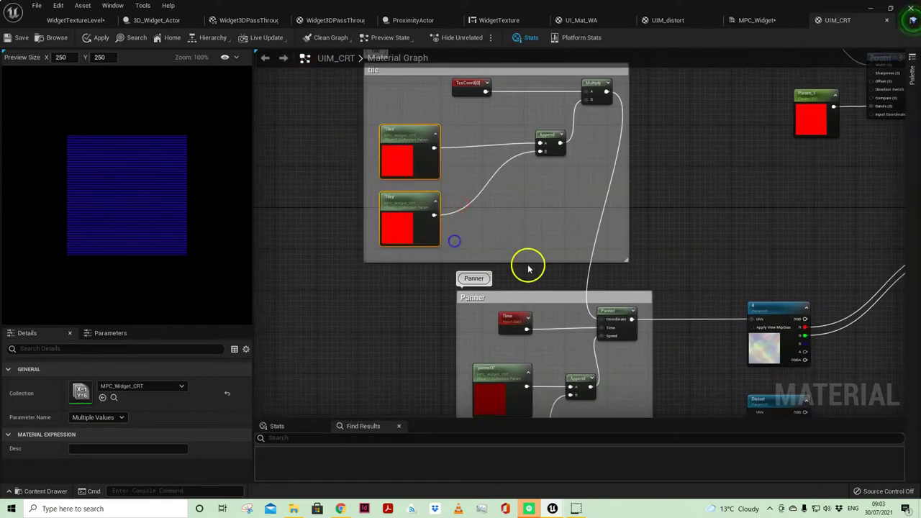
{"action": "right_click_drag", "start_coordinate": [528, 264], "coordinate": [476, 128]}
{"action": "left_click_drag", "start_coordinate": [354, 265], "coordinate": [478, 372]}
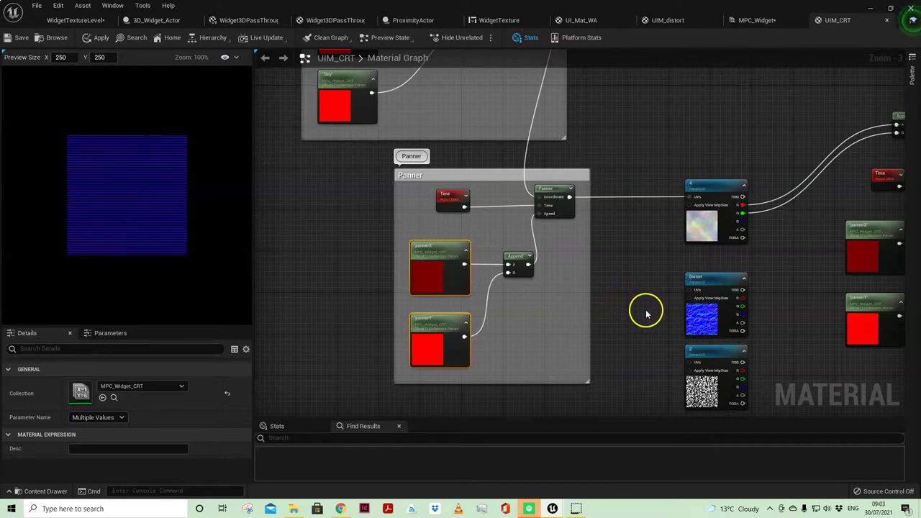
Save the UIM_CRT material
{"action": "right_click_drag", "start_coordinate": [673, 282], "coordinate": [437, 289]}
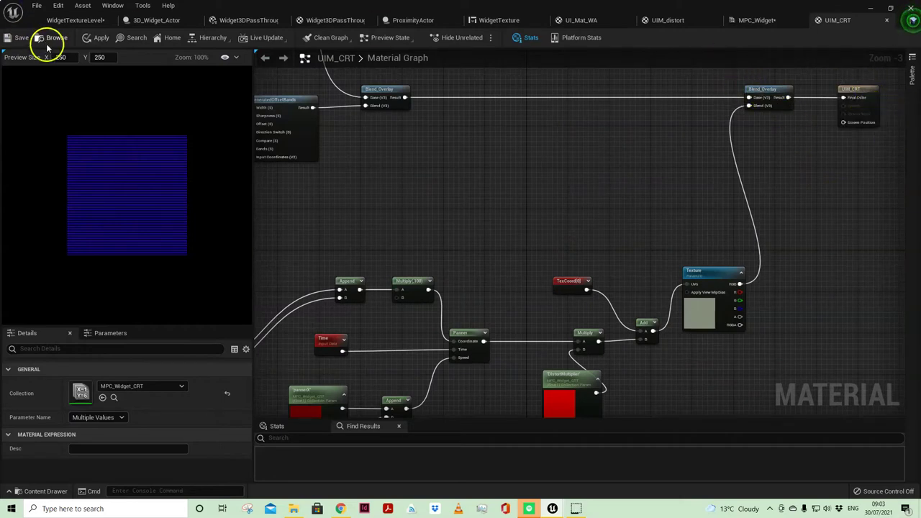
{"action": "left_click", "coordinate": [22, 38]}
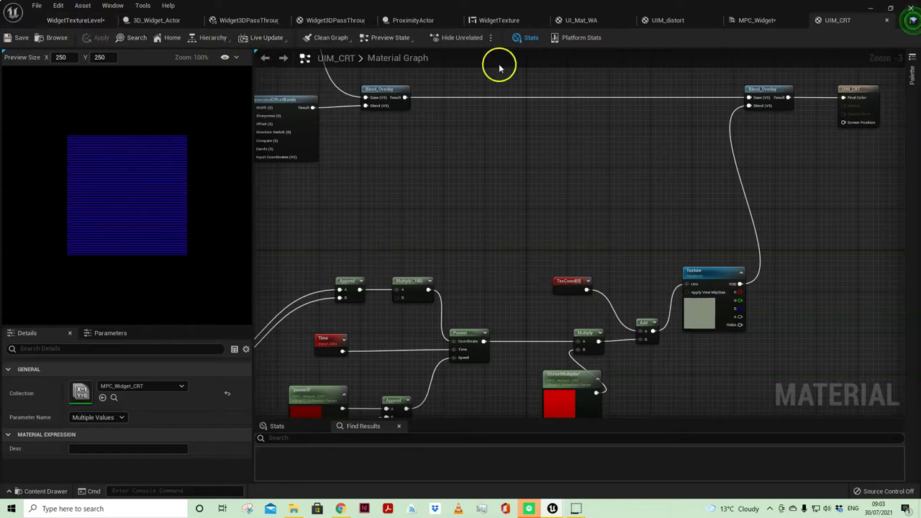
Bring up the Event BeginPlay chain in the ProximityActor blueprint's event graph
{"action": "left_click", "coordinate": [417, 20]}
{"action": "right_click_drag", "start_coordinate": [623, 270], "coordinate": [607, 179]}
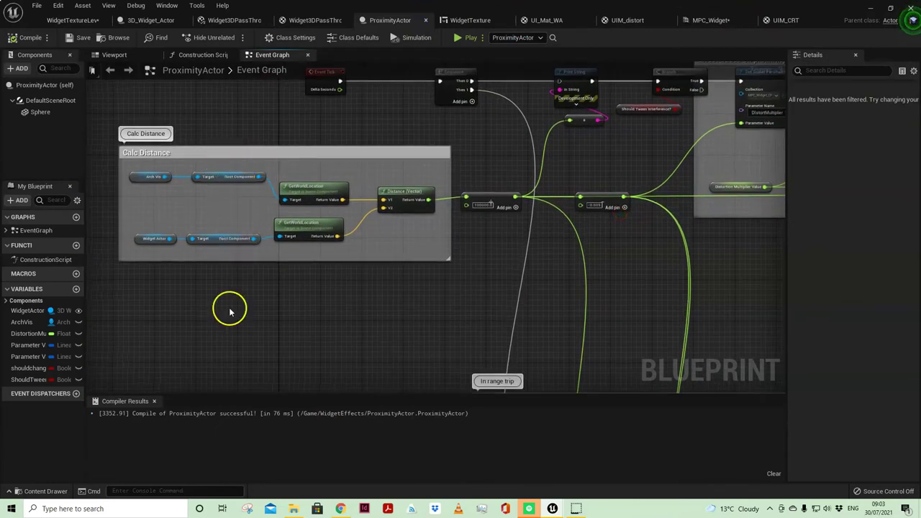
{"action": "mouse_move", "coordinate": [115, 56]}
{"action": "left_mouse_down"}
{"action": "mouse_move", "coordinate": [141, 63]}
{"action": "mouse_move", "coordinate": [131, 57]}
{"action": "left_mouse_up"}
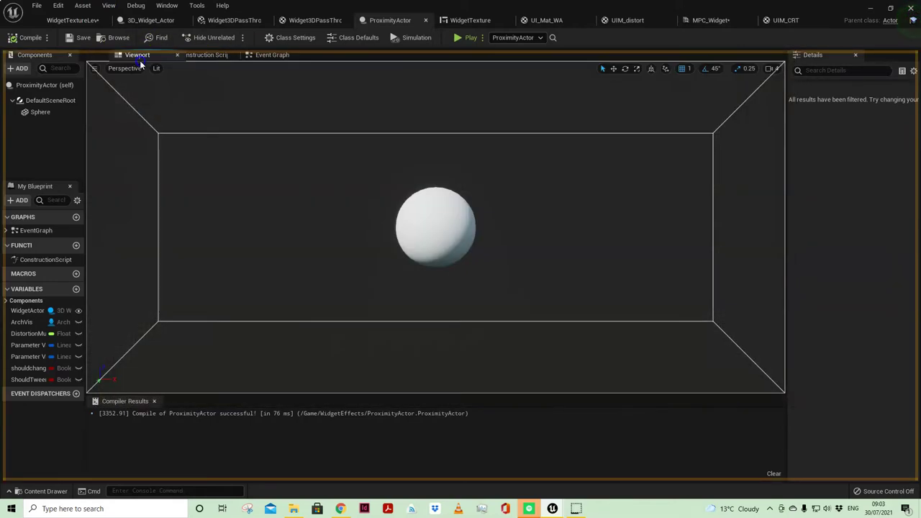
{"action": "left_click", "coordinate": [271, 56]}
{"action": "right_click_drag", "start_coordinate": [411, 334], "coordinate": [398, 338]}
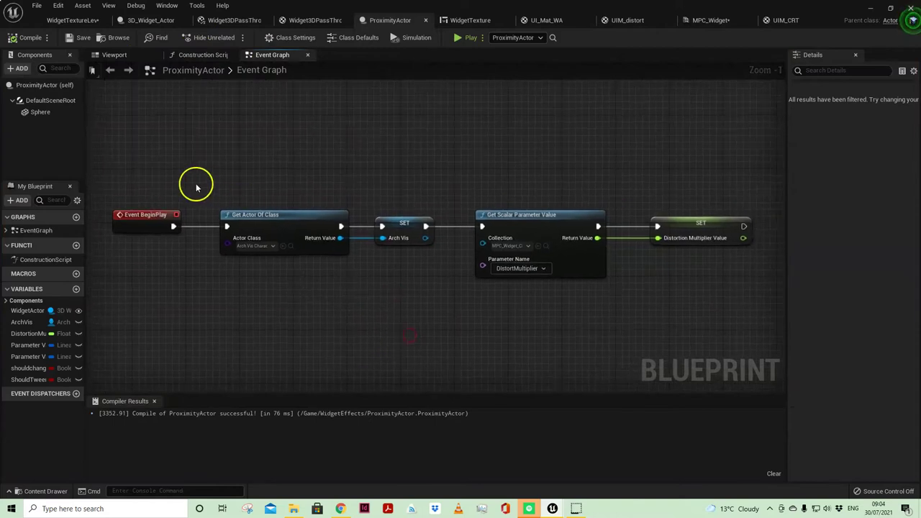
Examine the BeginPlay nodes that store the Arch Vis character and the DistortMultiplier value from the parameter collection
{"action": "left_click_drag", "start_coordinate": [127, 153], "coordinate": [725, 352]}
{"action": "left_click", "coordinate": [215, 136]}
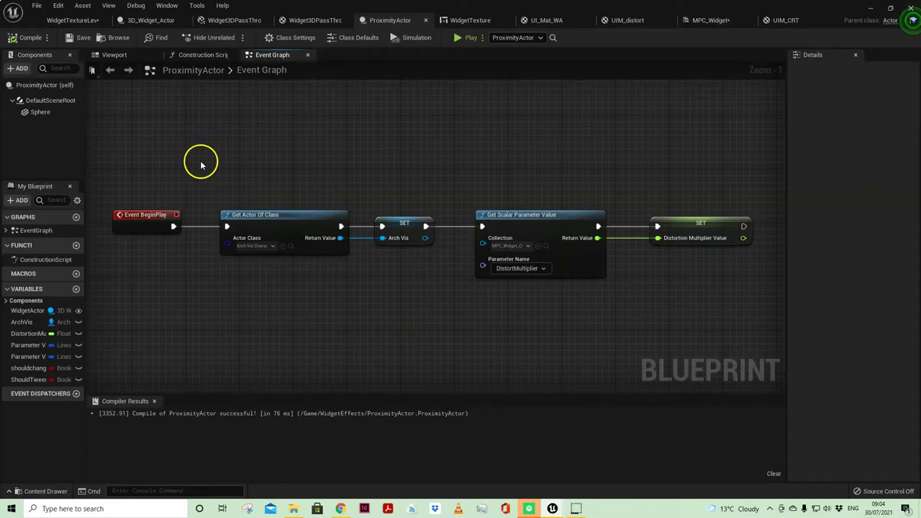
{"action": "left_click_drag", "start_coordinate": [203, 159], "coordinate": [284, 275]}
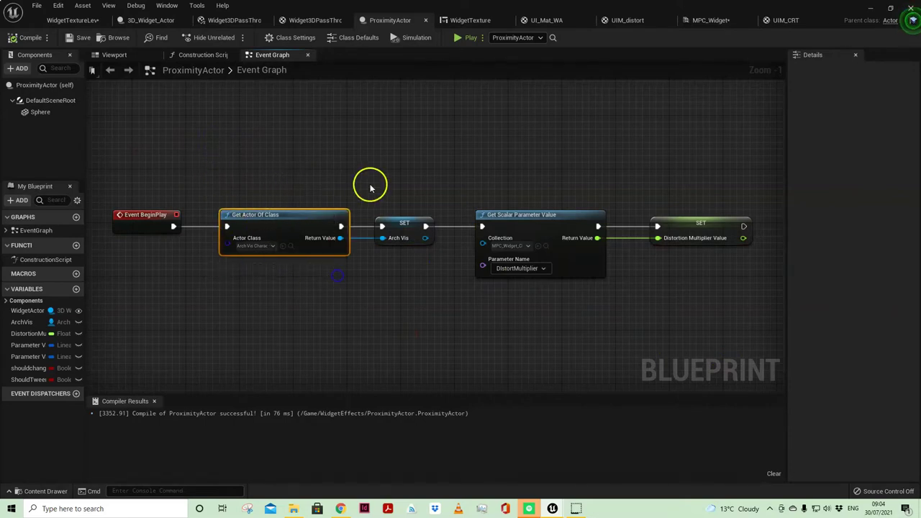
{"action": "left_click_drag", "start_coordinate": [277, 166], "coordinate": [421, 274]}
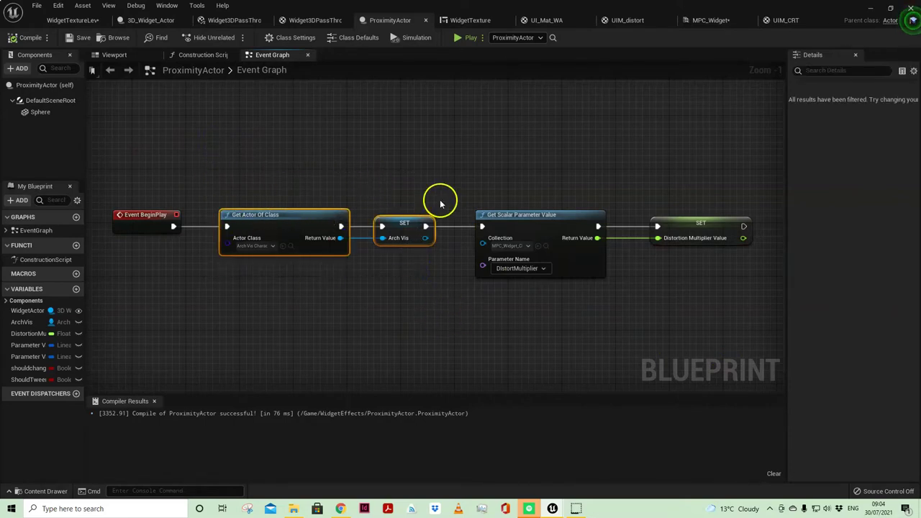
{"action": "left_click_drag", "start_coordinate": [440, 204], "coordinate": [389, 277]}
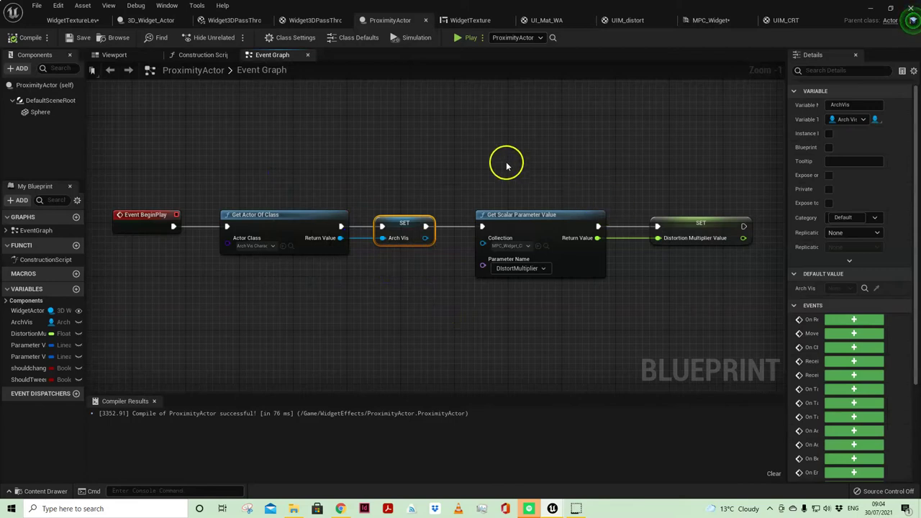
{"action": "left_click_drag", "start_coordinate": [506, 166], "coordinate": [581, 306]}
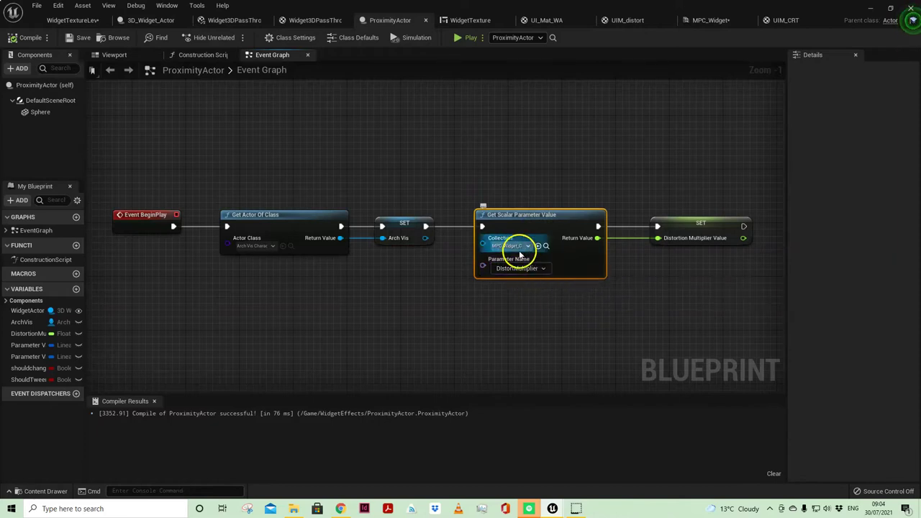
{"action": "left_click_drag", "start_coordinate": [714, 197], "coordinate": [479, 313]}
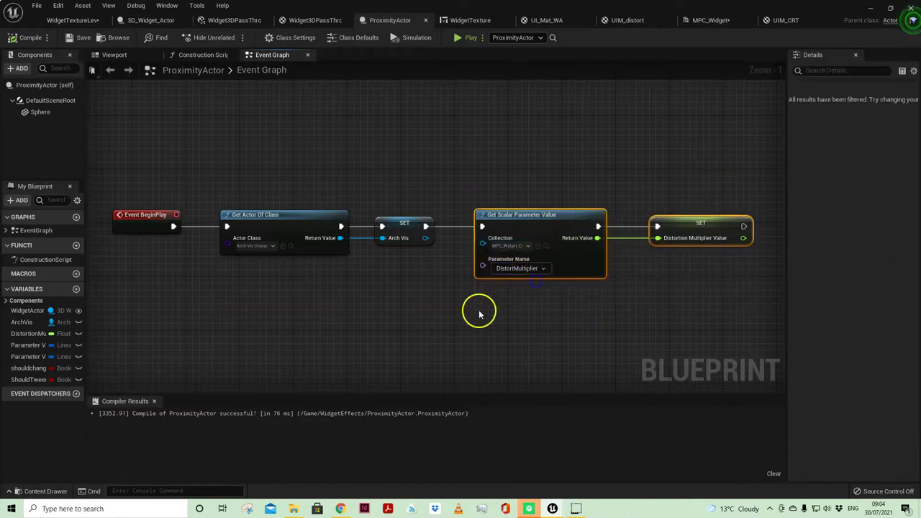
Examine the Event Tick logic and the Calc Distance group, including its Widget Actor reference
{"action": "scroll", "coordinate": [428, 287], "scroll_direction": "down", "scroll_amount": 3}
{"action": "right_click_drag", "start_coordinate": [421, 303], "coordinate": [551, 96]}
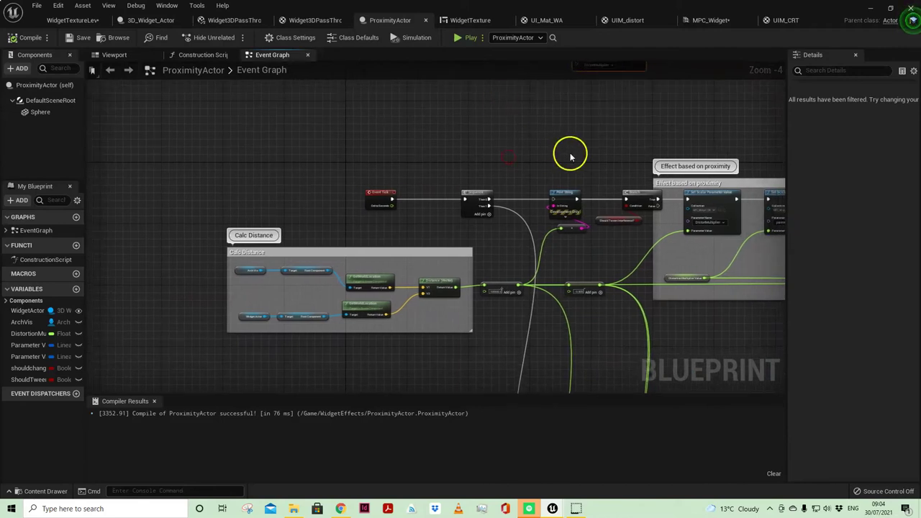
{"action": "mouse_move", "coordinate": [570, 156]}
{"action": "right_mouse_down"}
{"action": "mouse_move", "coordinate": [475, 108]}
{"action": "mouse_move", "coordinate": [433, 108]}
{"action": "mouse_move", "coordinate": [478, 131]}
{"action": "right_mouse_up"}
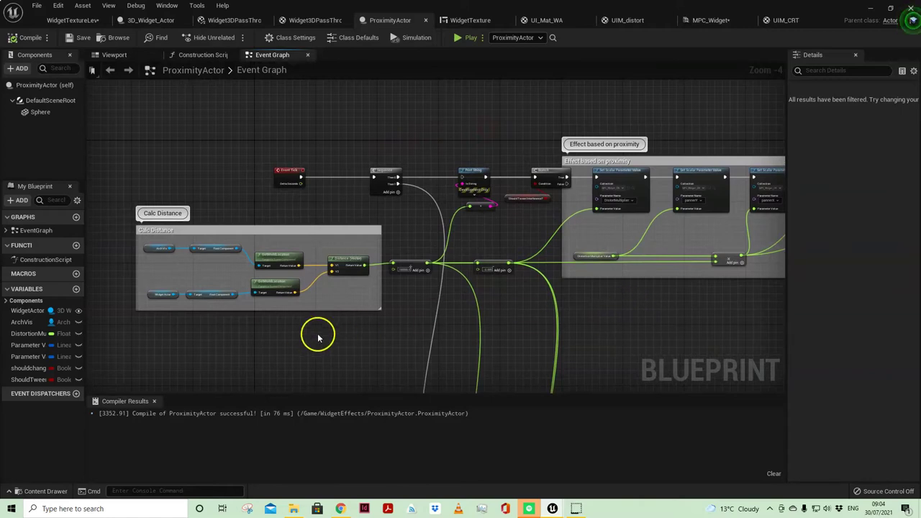
{"action": "right_click_drag", "start_coordinate": [318, 347], "coordinate": [367, 314]}
{"action": "scroll", "coordinate": [360, 306], "scroll_direction": "up", "scroll_amount": 1}
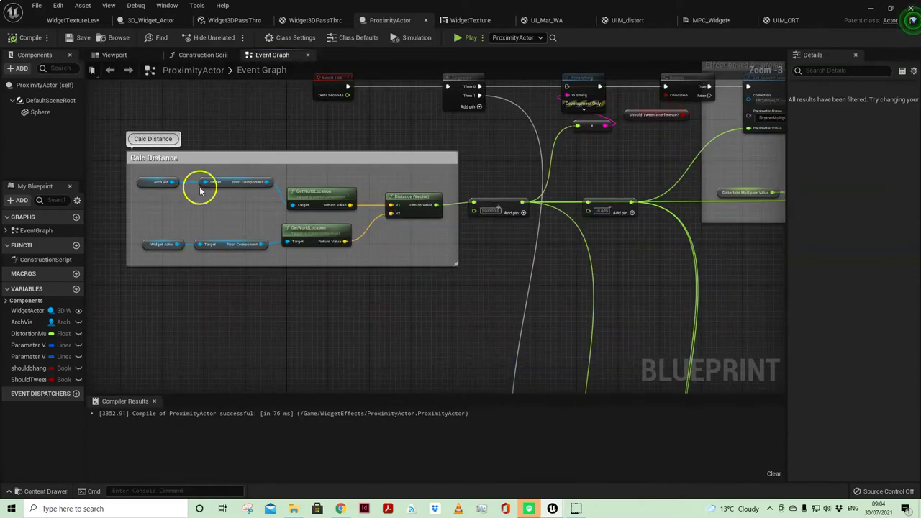
{"action": "left_click_drag", "start_coordinate": [113, 130], "coordinate": [472, 284]}
{"action": "left_click", "coordinate": [173, 287]}
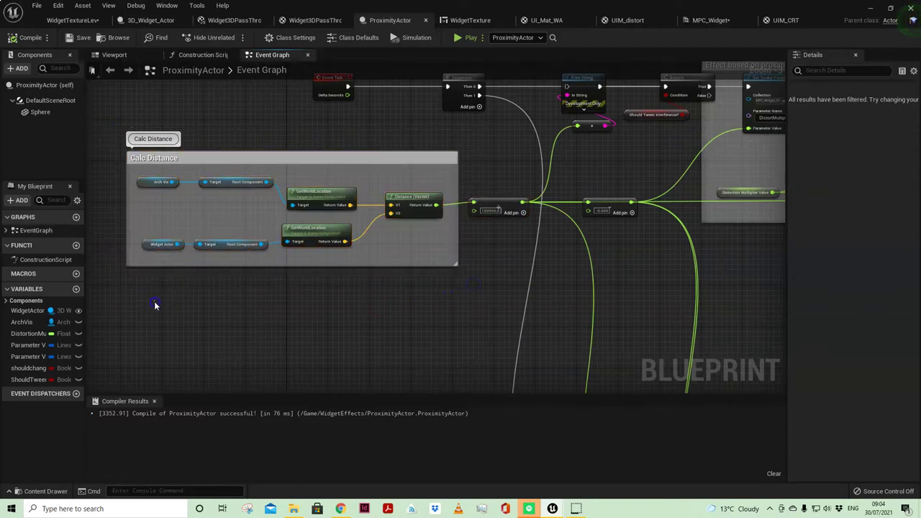
{"action": "left_click", "coordinate": [151, 243]}
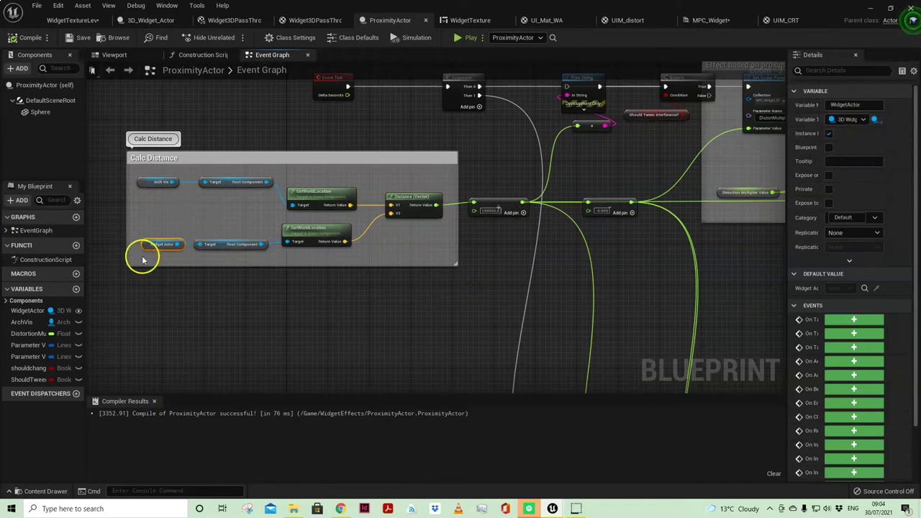
Examine the world-location nodes and the Distance (Vector) node that measure the gap between the character and the widget actor
{"action": "left_click", "coordinate": [322, 240]}
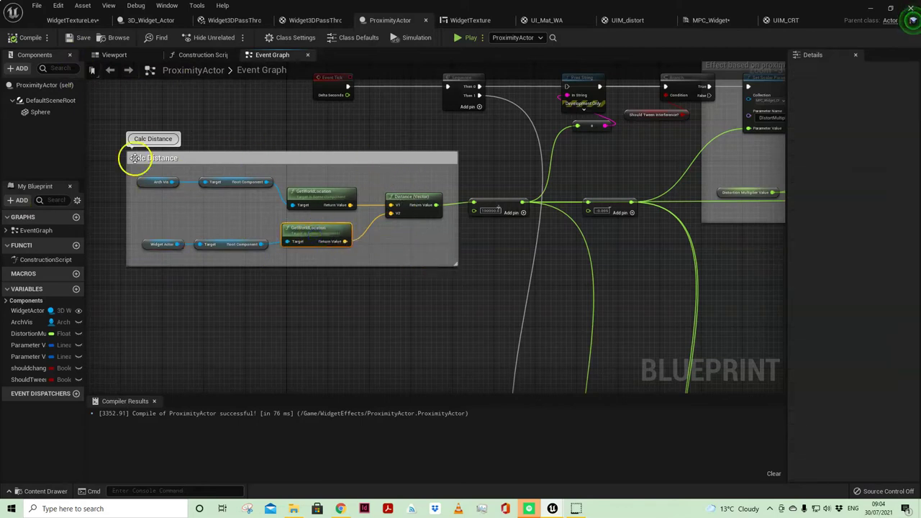
{"action": "left_click_drag", "start_coordinate": [136, 164], "coordinate": [288, 197]}
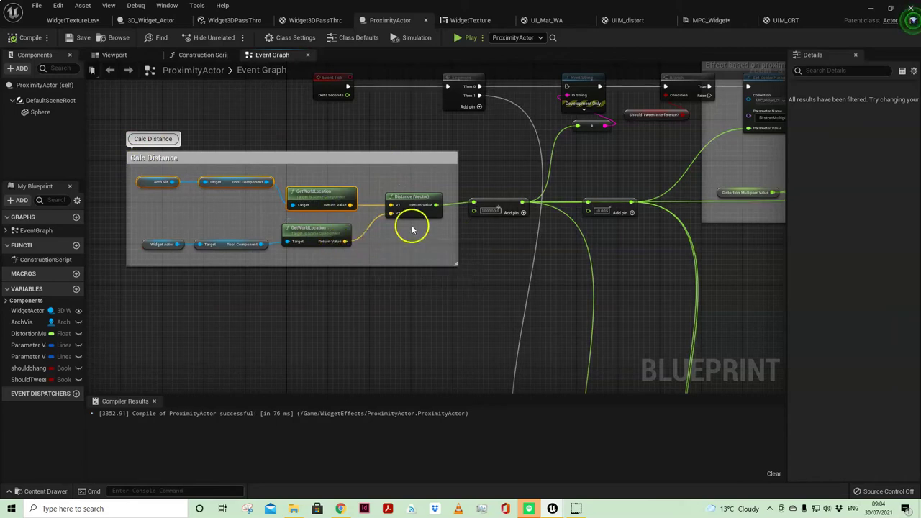
{"action": "left_click", "coordinate": [405, 195]}
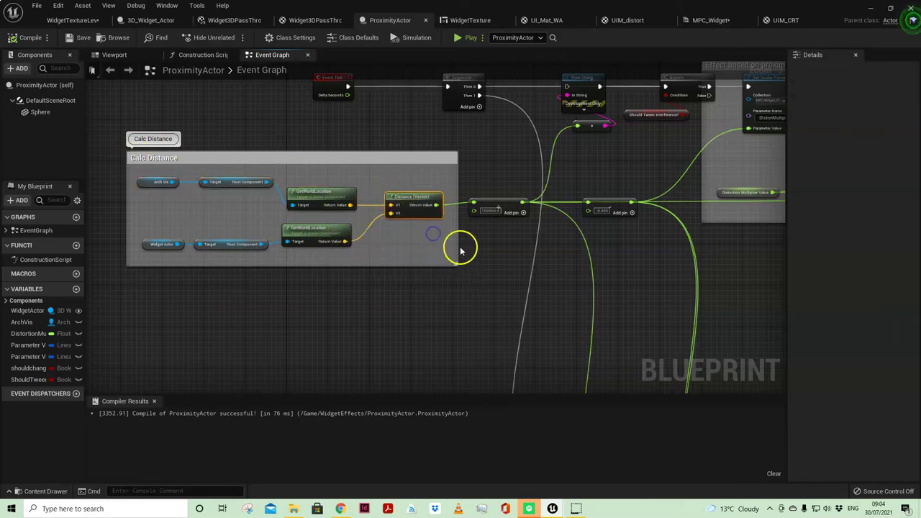
{"action": "right_click_drag", "start_coordinate": [486, 257], "coordinate": [431, 282]}
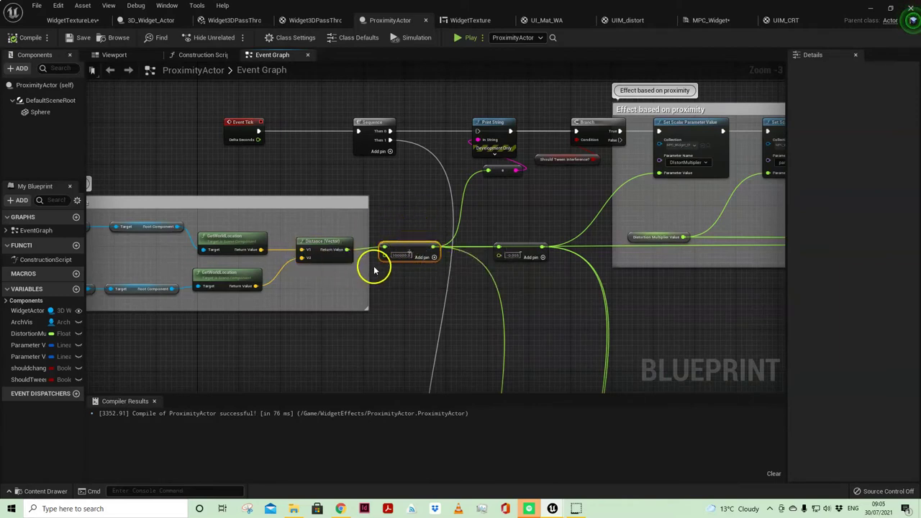
Trace how the Distance (Vector) result passes through the math nodes into the Set Scalar Parameter Value nodes of the proximity effect
{"action": "right_click_drag", "start_coordinate": [648, 306], "coordinate": [515, 315]}
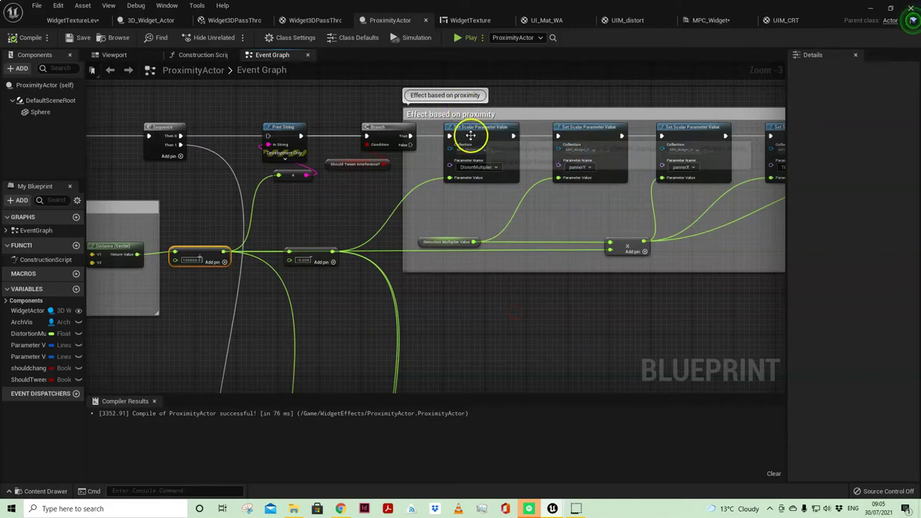
{"action": "right_click_drag", "start_coordinate": [778, 152], "coordinate": [595, 173]}
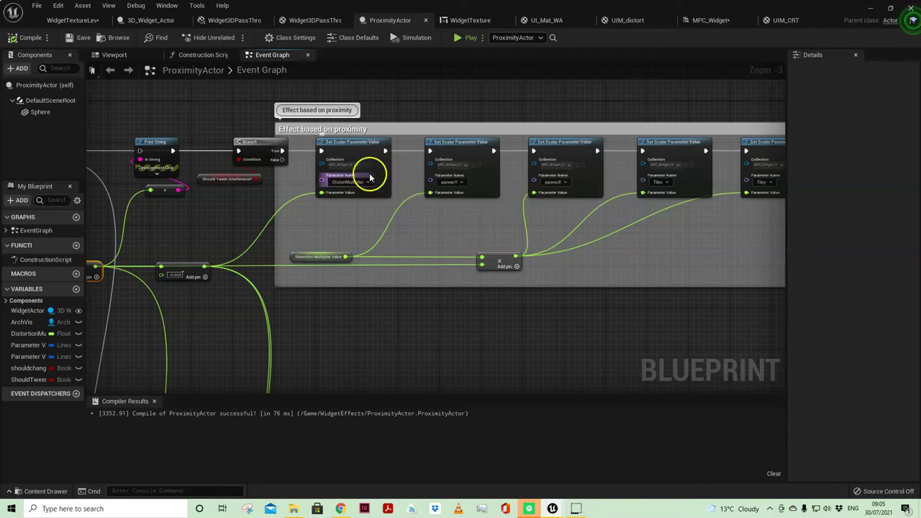
{"action": "right_click_drag", "start_coordinate": [362, 226], "coordinate": [469, 226]}
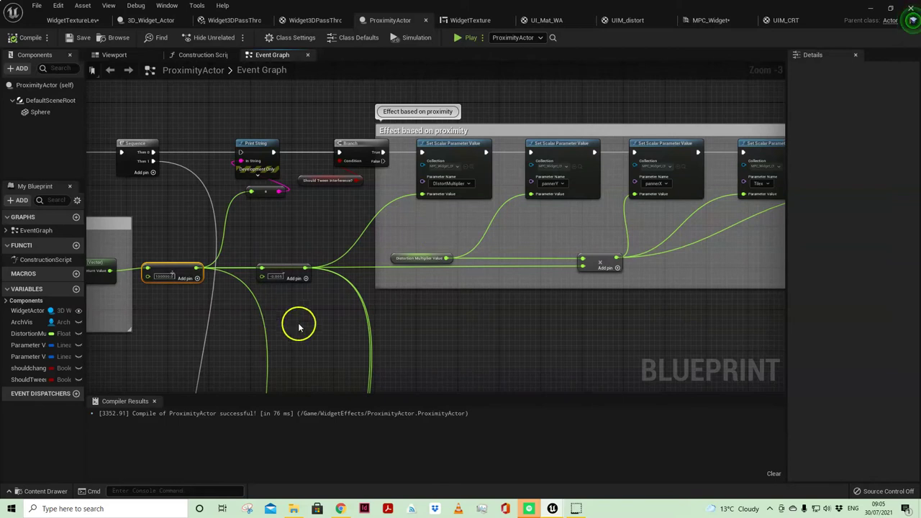
{"action": "right_click_drag", "start_coordinate": [298, 323], "coordinate": [460, 267]}
{"action": "left_click_drag", "start_coordinate": [313, 196], "coordinate": [342, 219]}
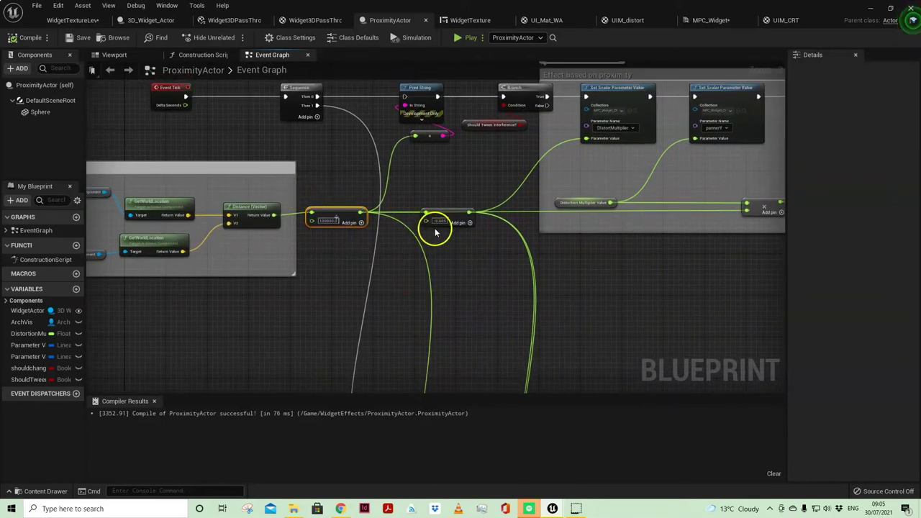
{"action": "right_click_drag", "start_coordinate": [435, 232], "coordinate": [413, 251]}
{"action": "scroll", "coordinate": [408, 175], "scroll_direction": "up", "scroll_amount": 2}
{"action": "right_click_drag", "start_coordinate": [402, 197], "coordinate": [436, 259]}
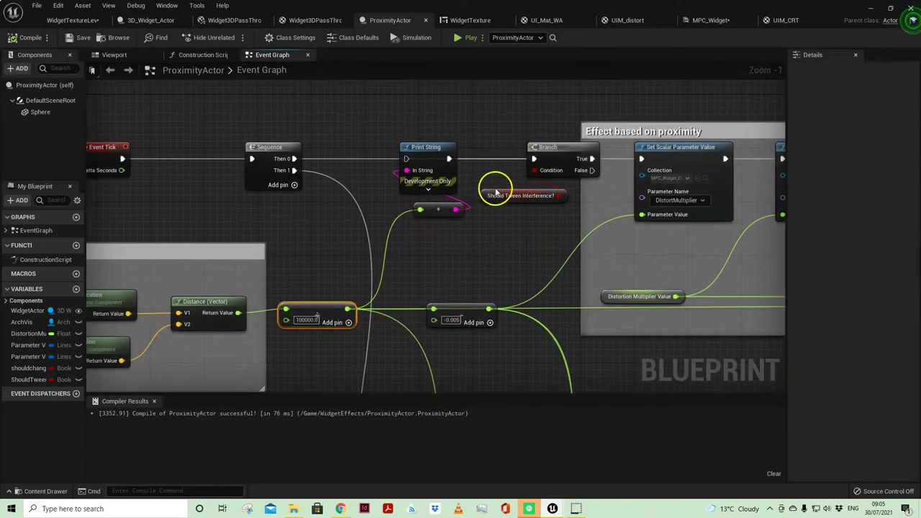
Shift the Should Tween Interference? getter further beneath the Branch node and review the Branch gating the Effect based on proximity group
{"action": "left_click_drag", "start_coordinate": [496, 192], "coordinate": [506, 202]}
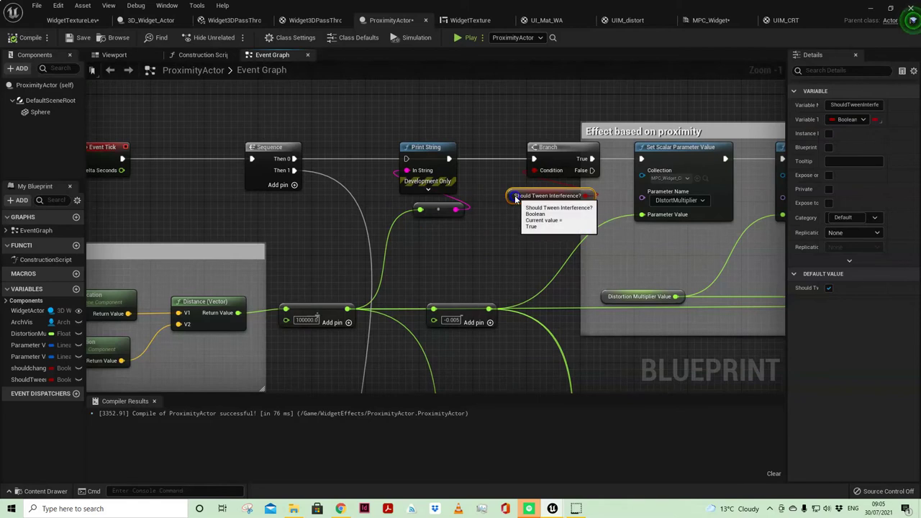
{"action": "right_click_drag", "start_coordinate": [545, 248], "coordinate": [336, 243]}
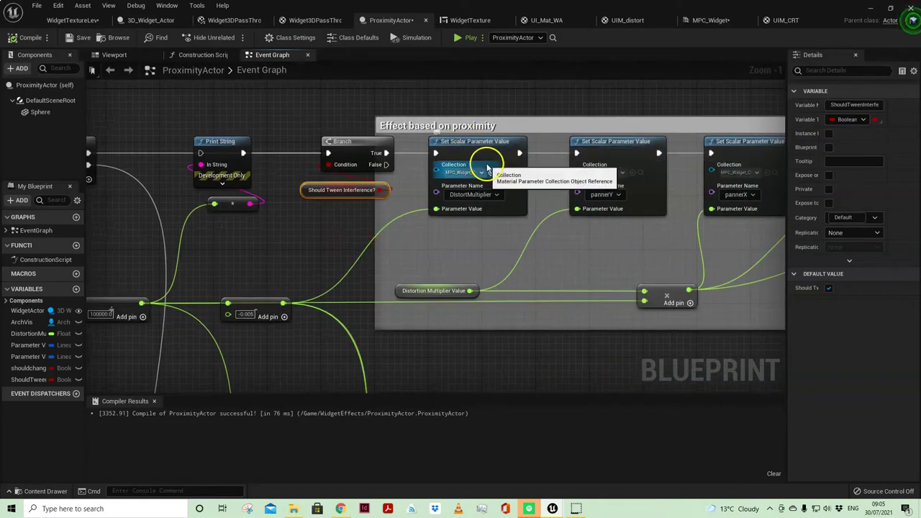
{"action": "right_click_drag", "start_coordinate": [485, 213], "coordinate": [363, 212]}
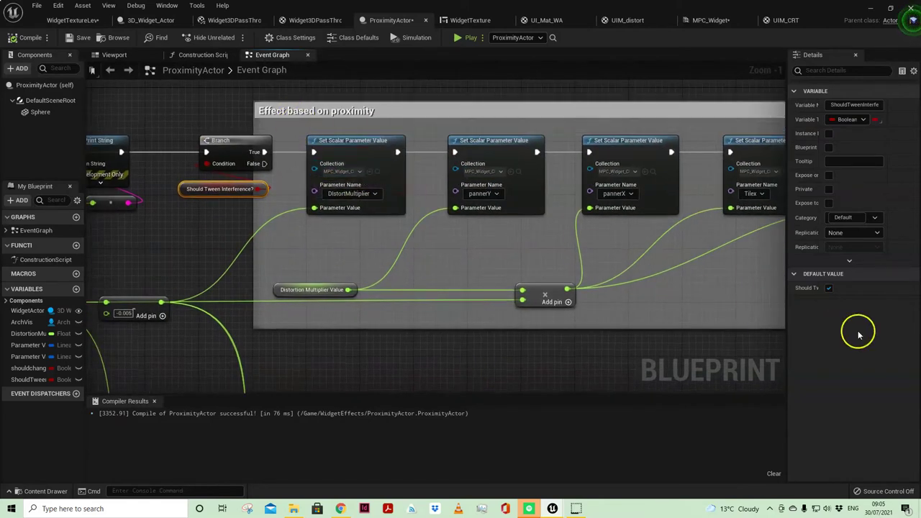
{"action": "right_click_drag", "start_coordinate": [672, 282], "coordinate": [789, 273]}
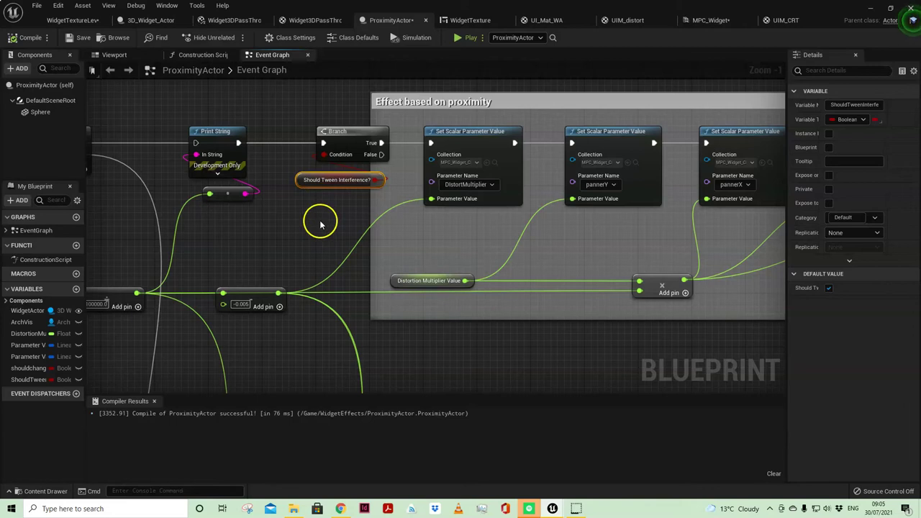
{"action": "left_click", "coordinate": [346, 126]}
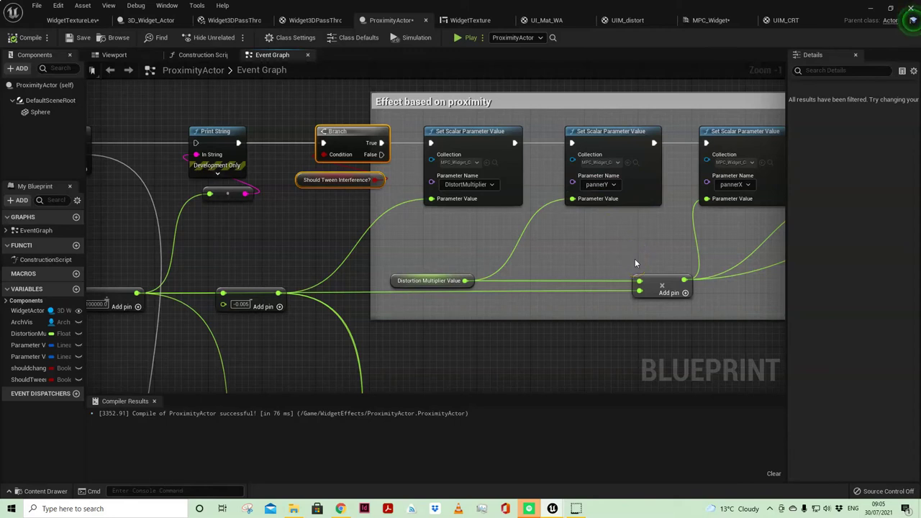
Play the level, move around the 3D widget to observe its distortion and colour, and test a button on the Test Menu
{"action": "key", "text": "alt+p"}
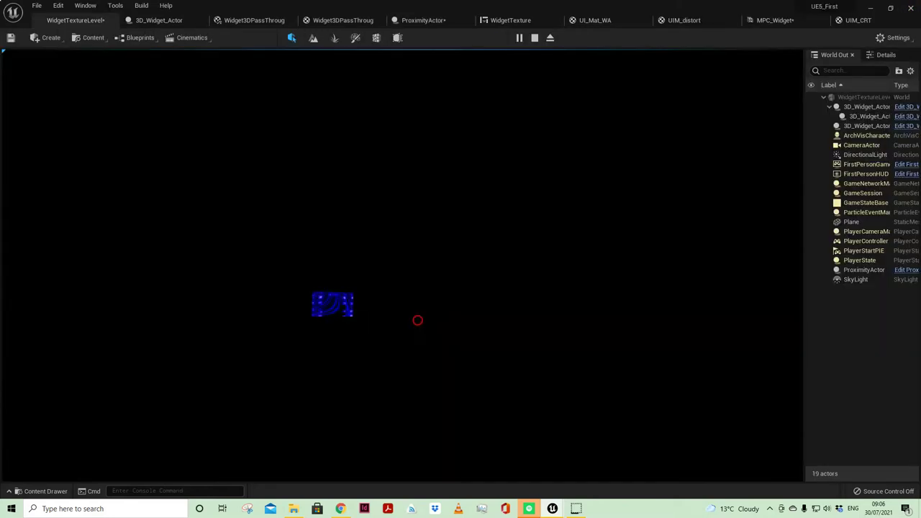
{"action": "key", "text": "s"}
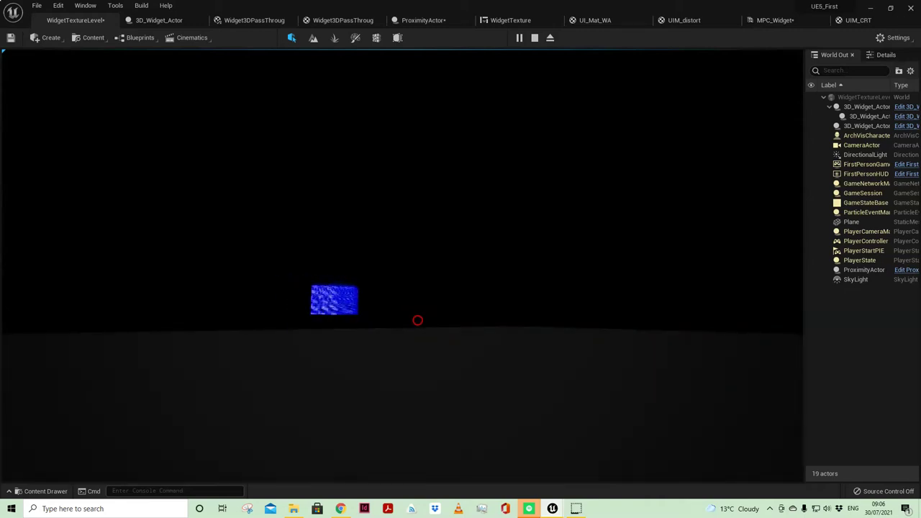
{"action": "key", "text": "w"}
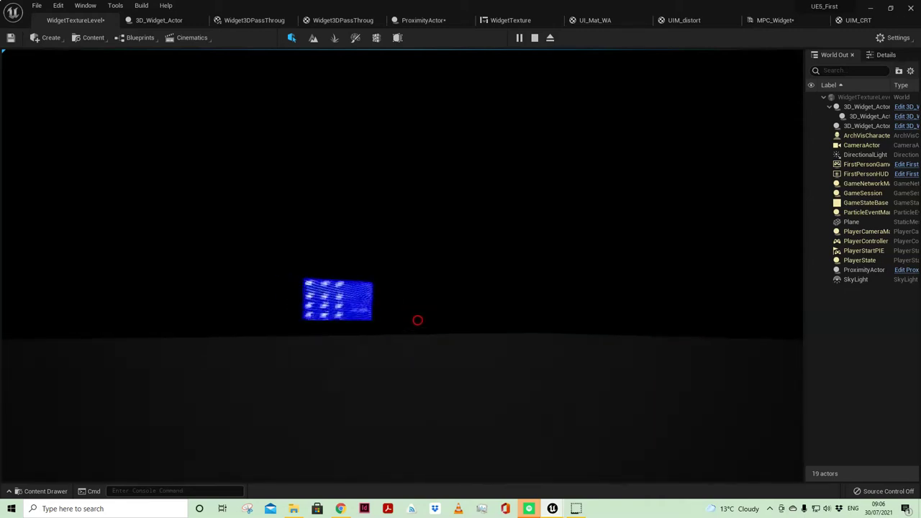
{"action": "key", "text": "w"}
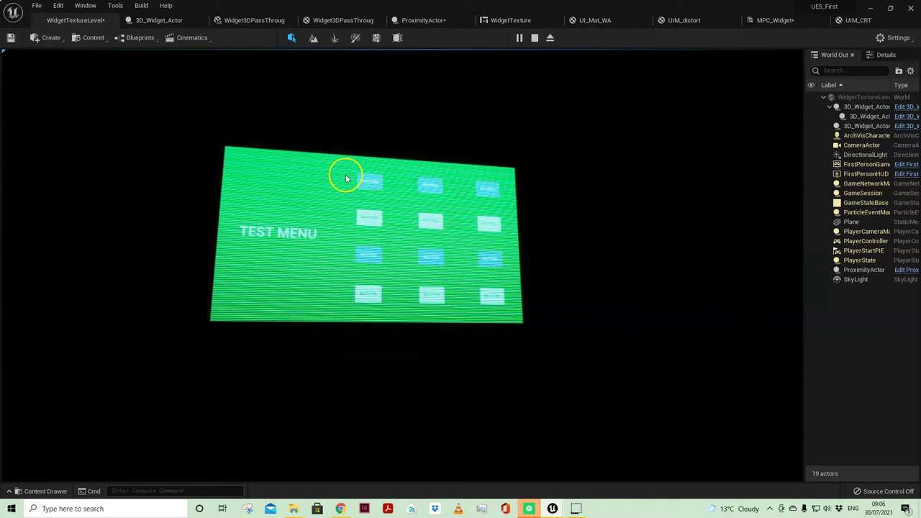
{"action": "left_click", "coordinate": [369, 179]}
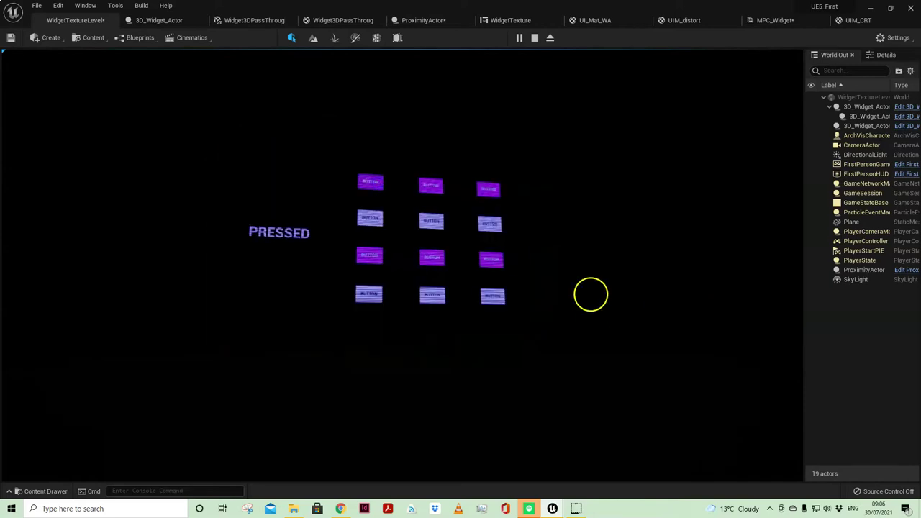
{"action": "key", "text": "s"}
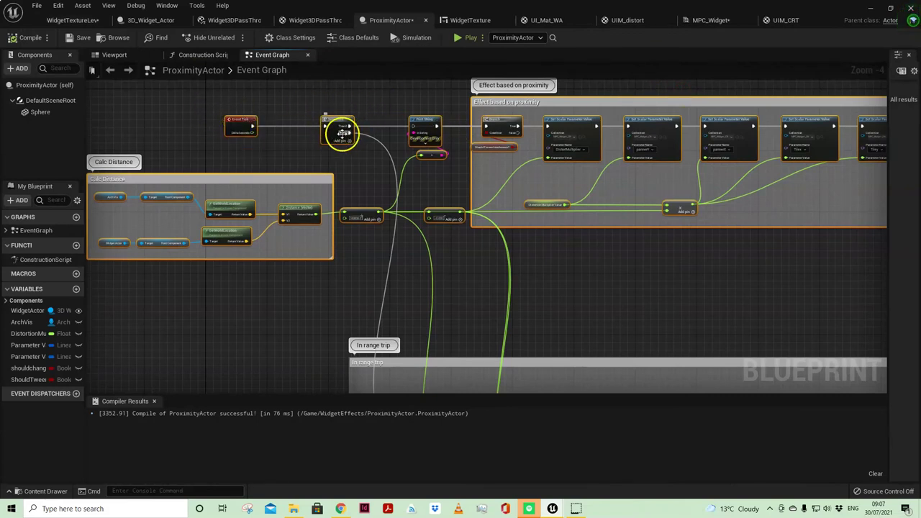
Examine the In range trip group's colour-change branches and the less-than comparison that drives the second Branch condition
{"action": "right_click_drag", "start_coordinate": [686, 307], "coordinate": [450, 127]}
{"action": "left_click", "coordinate": [278, 197]}
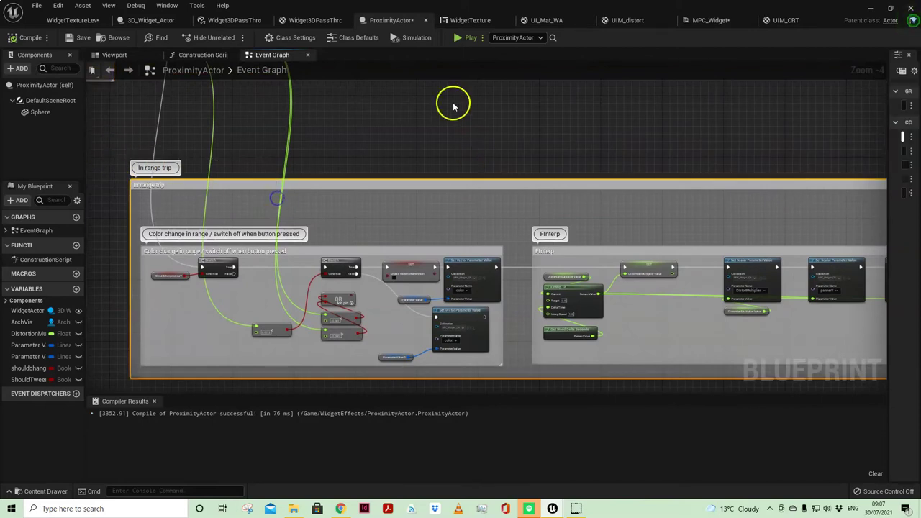
{"action": "left_click", "coordinate": [466, 129]}
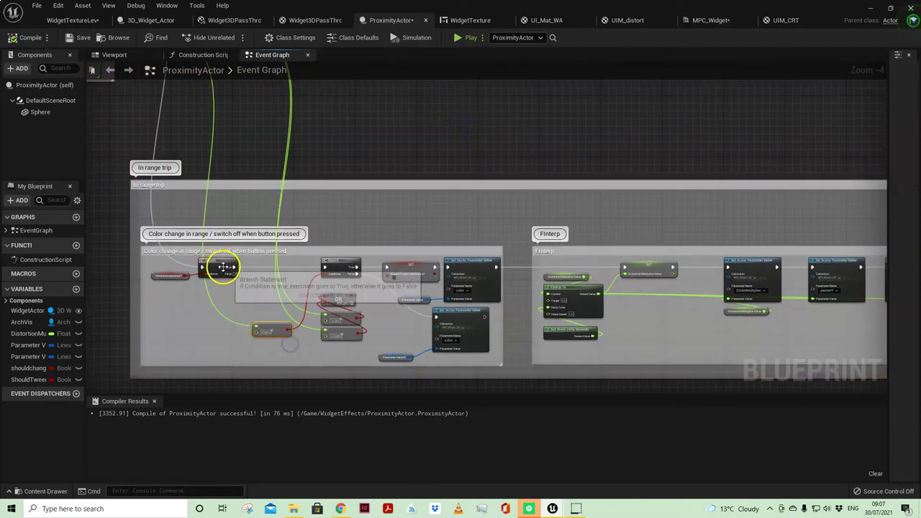
{"action": "scroll", "coordinate": [238, 288], "scroll_direction": "up", "scroll_amount": 5}
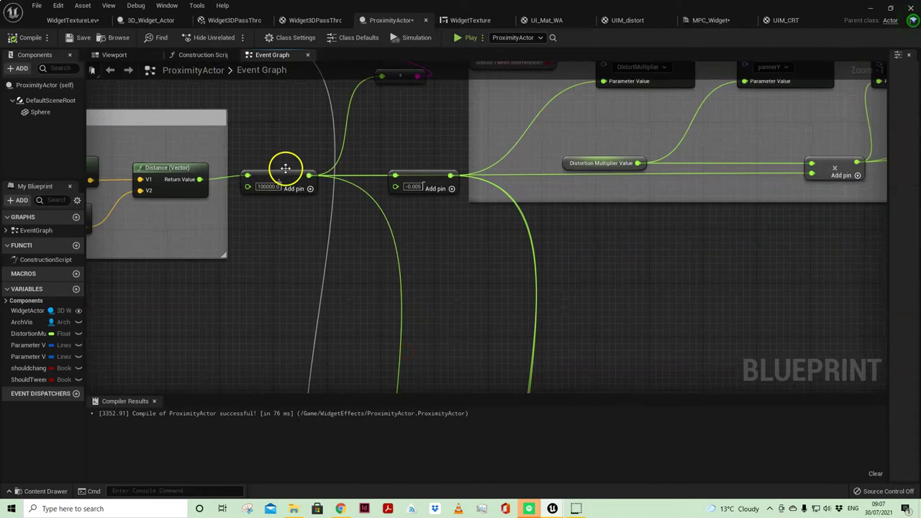
{"action": "right_click_drag", "start_coordinate": [479, 277], "coordinate": [417, 107]}
{"action": "right_click_drag", "start_coordinate": [459, 304], "coordinate": [411, 256]}
{"action": "left_click", "coordinate": [392, 308]}
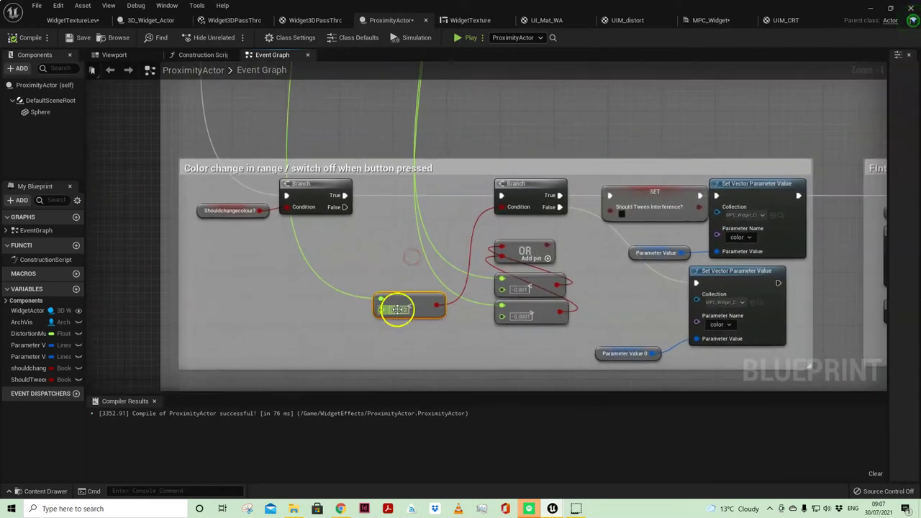
{"action": "right_click_drag", "start_coordinate": [435, 324], "coordinate": [374, 334]}
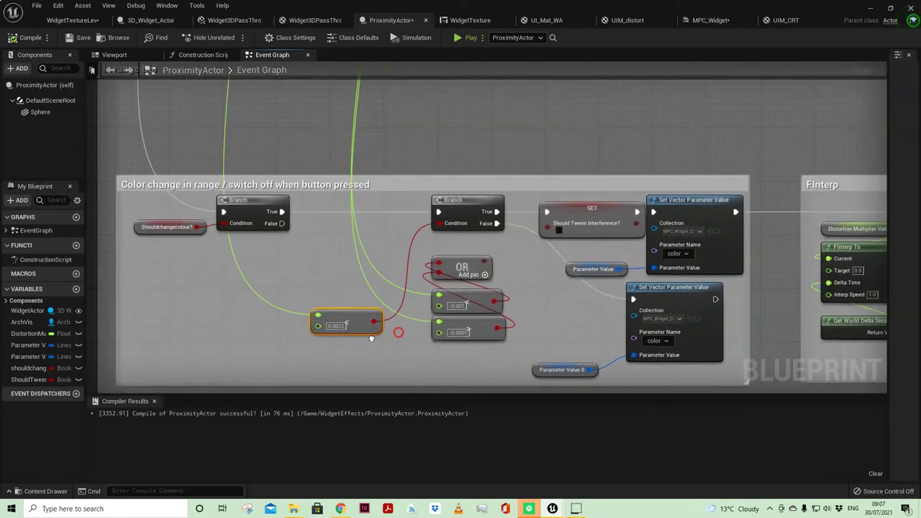
Delete the unused OR node and its two comparison nodes from the colour-change group
{"action": "left_click", "coordinate": [418, 175]}
{"action": "left_click_drag", "start_coordinate": [508, 247], "coordinate": [443, 368]}
{"action": "key", "text": "Delete"}
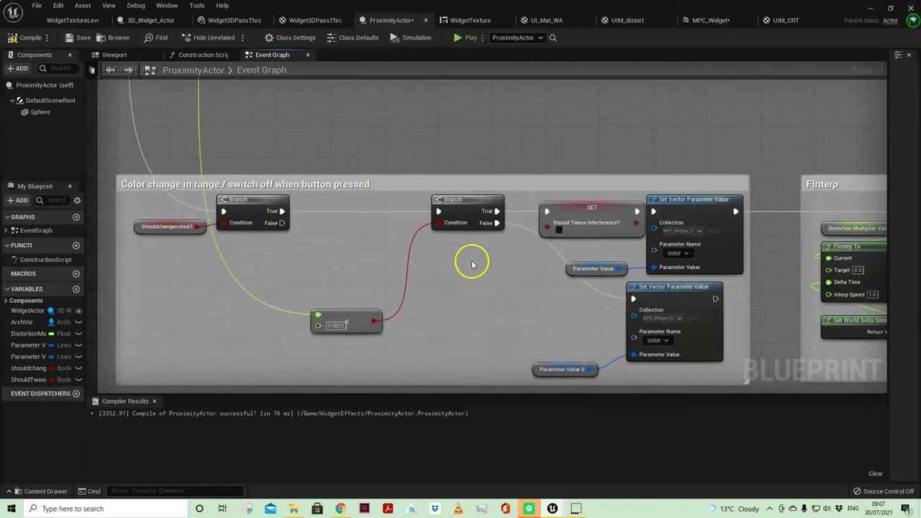
Move the SET Should Tween Interference? node slightly away from the Set Vector Parameter Value node in the colour-change group
{"action": "right_click_drag", "start_coordinate": [379, 277], "coordinate": [188, 252]}
{"action": "left_click_drag", "start_coordinate": [407, 183], "coordinate": [400, 182]}
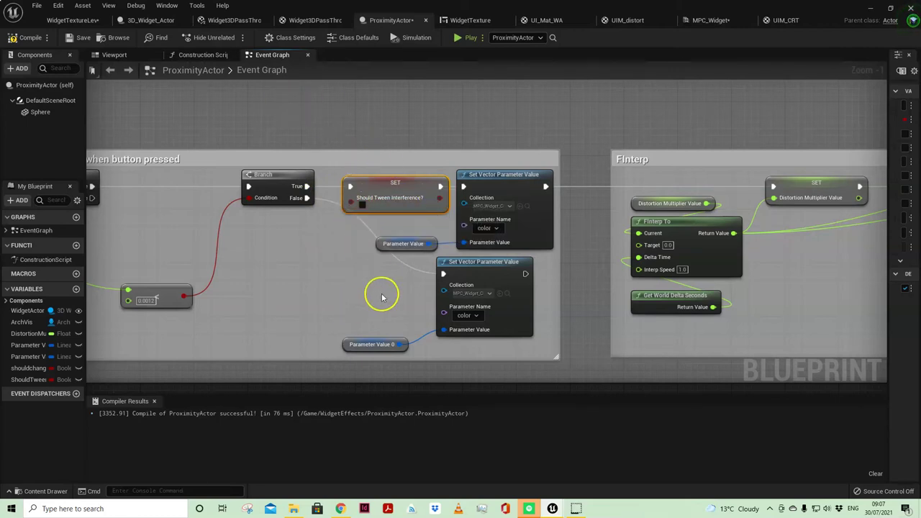
{"action": "right_click_drag", "start_coordinate": [614, 362], "coordinate": [550, 357]}
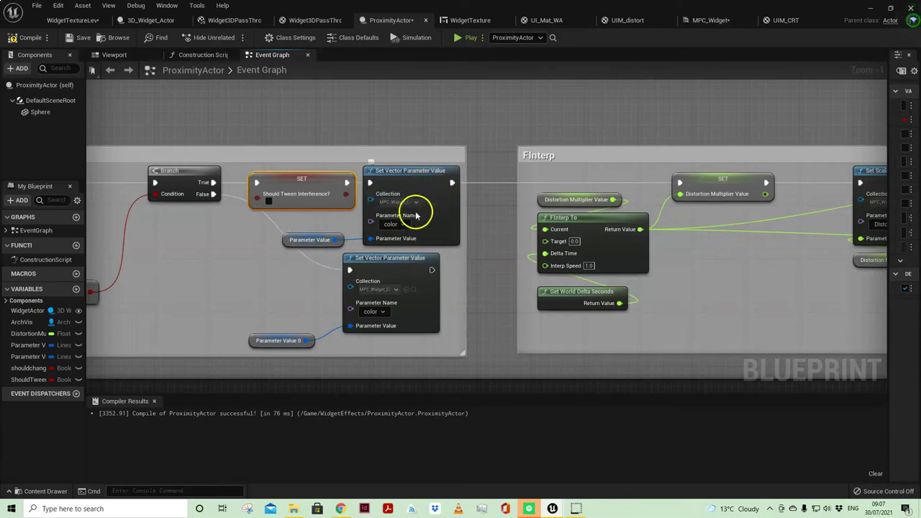
Inspect the color collection parameter that feeds Blend_Overlay in the UIM_CRT material graph
{"action": "left_click", "coordinate": [784, 21]}
{"action": "scroll", "coordinate": [684, 180], "scroll_direction": "up", "scroll_amount": 2}
{"action": "scroll", "coordinate": [535, 148], "scroll_direction": "up", "scroll_amount": 2}
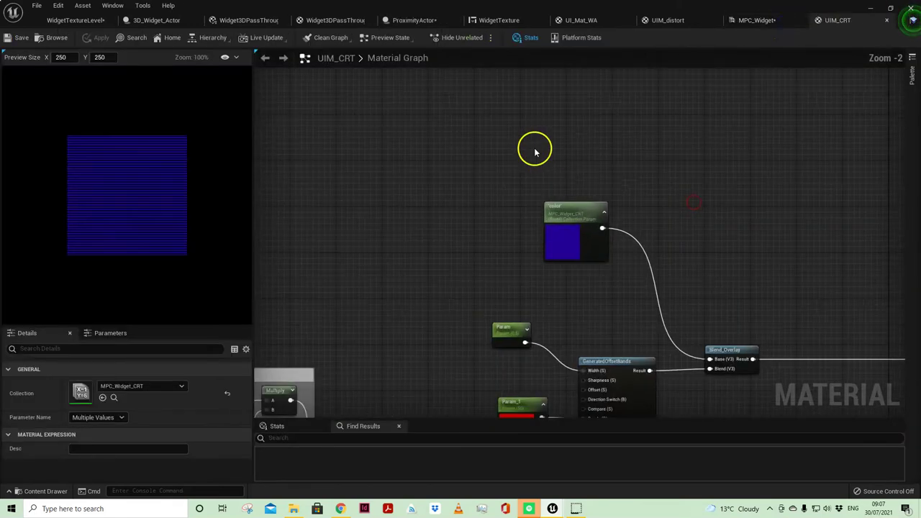
{"action": "left_click", "coordinate": [576, 212]}
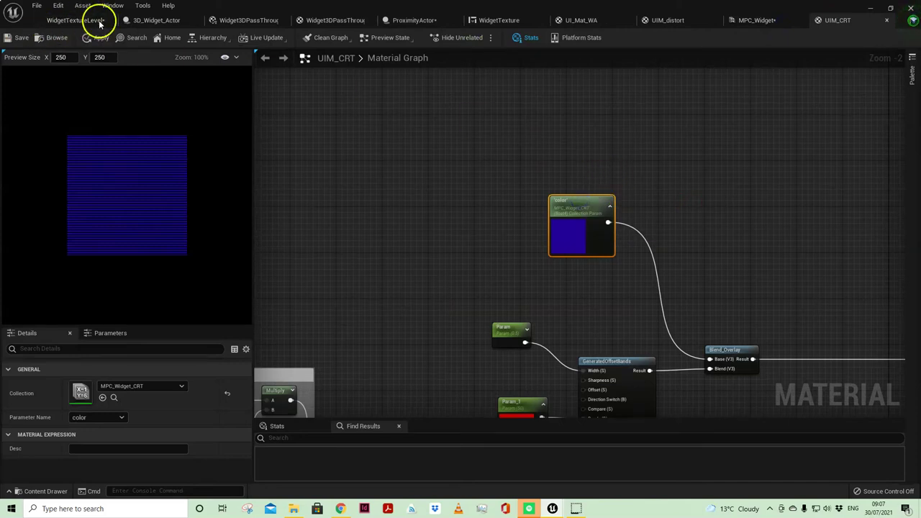
Return to the ProximityActor graph and examine the False-branch Set Vector Parameter Value nodes and the FInterp group
{"action": "left_click", "coordinate": [421, 21]}
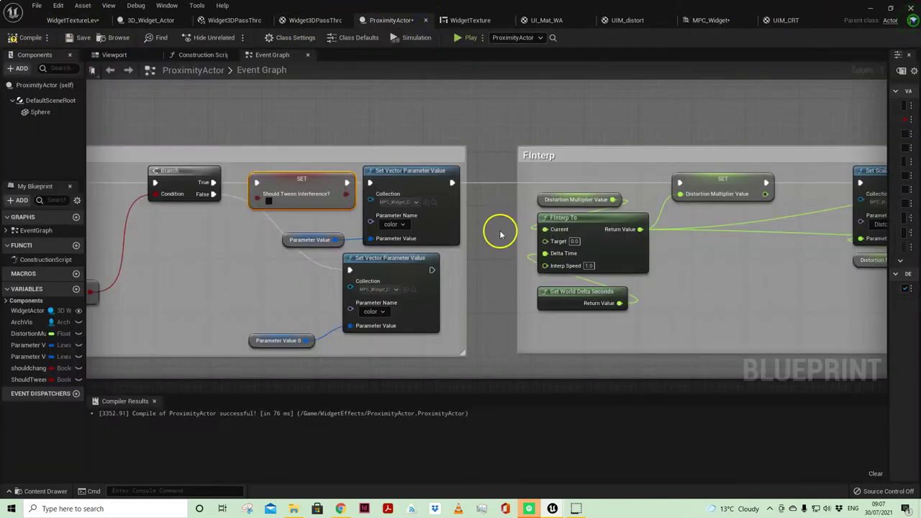
{"action": "right_click_drag", "start_coordinate": [474, 323], "coordinate": [501, 281]}
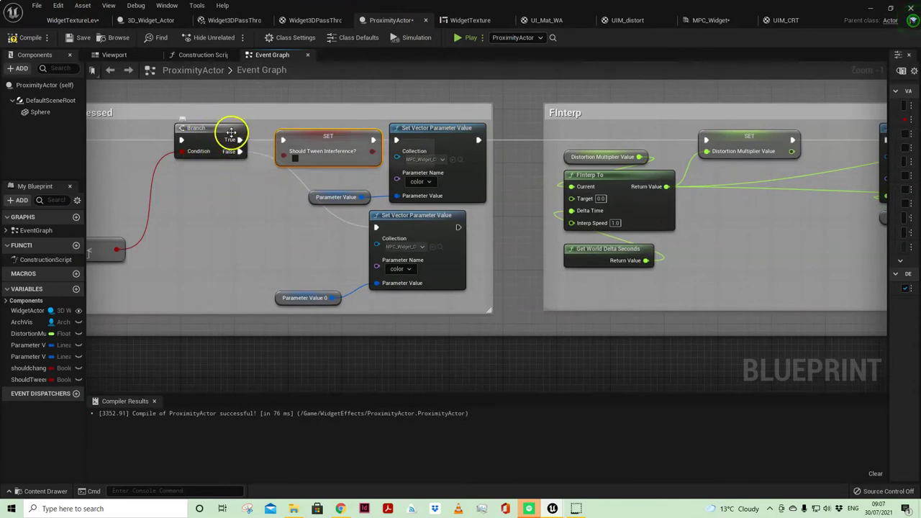
{"action": "left_click_drag", "start_coordinate": [300, 247], "coordinate": [418, 299]}
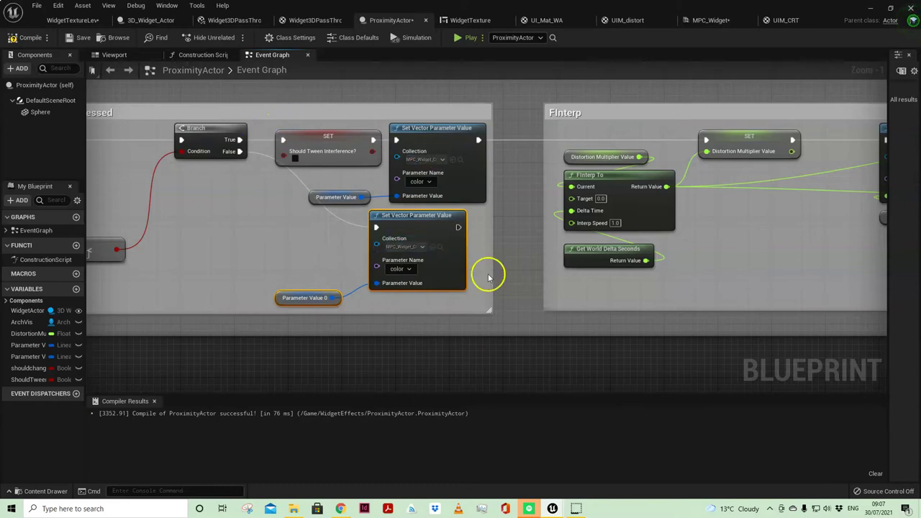
{"action": "right_click_drag", "start_coordinate": [541, 301], "coordinate": [420, 331]}
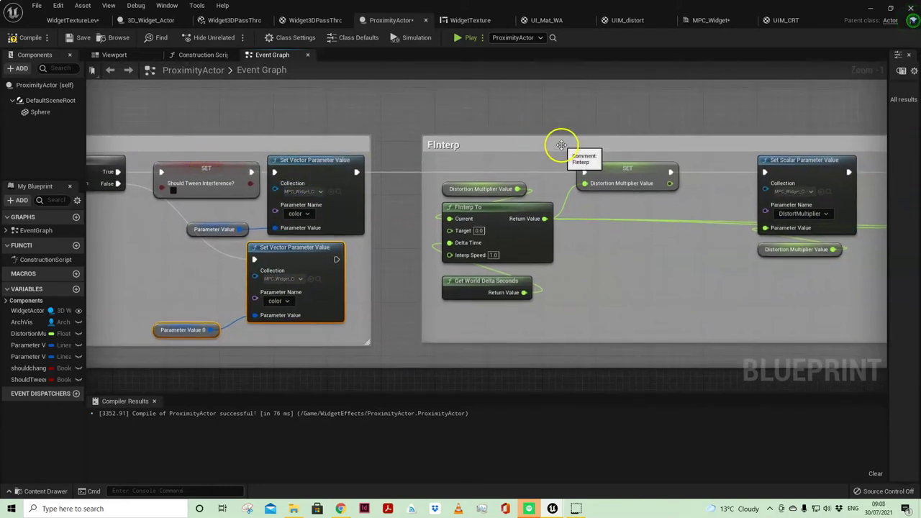
{"action": "right_click_drag", "start_coordinate": [583, 143], "coordinate": [513, 141]}
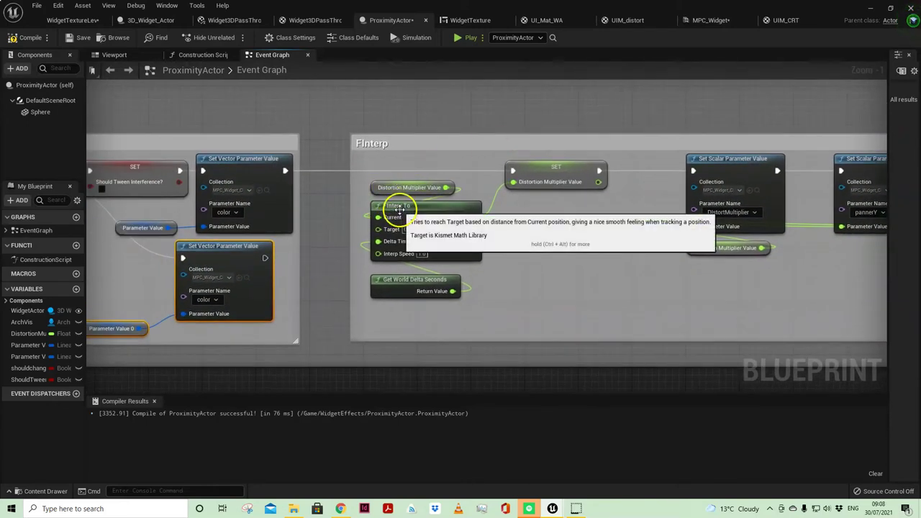
Examine the FInterp To node with its Distortion Multiplier Value and Get World Delta Seconds inputs in the FInterp group
{"action": "left_click", "coordinate": [378, 190]}
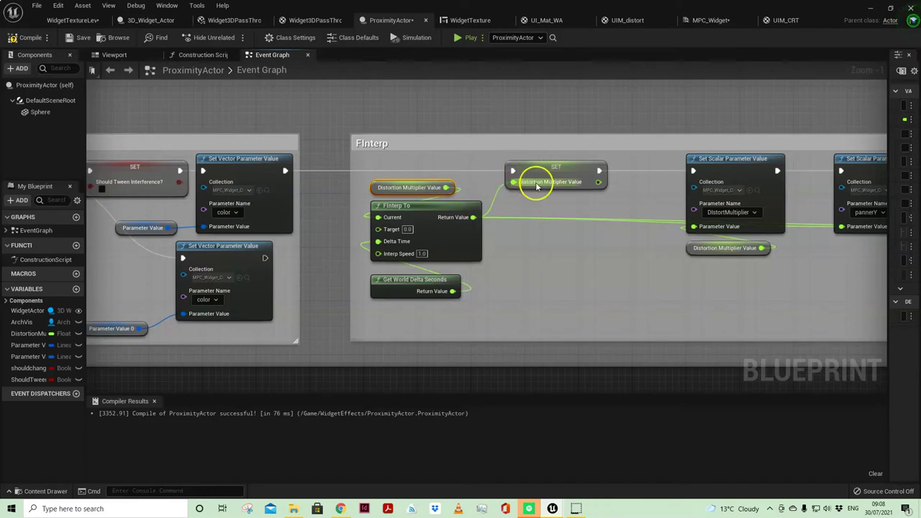
{"action": "right_click_drag", "start_coordinate": [682, 283], "coordinate": [619, 289]}
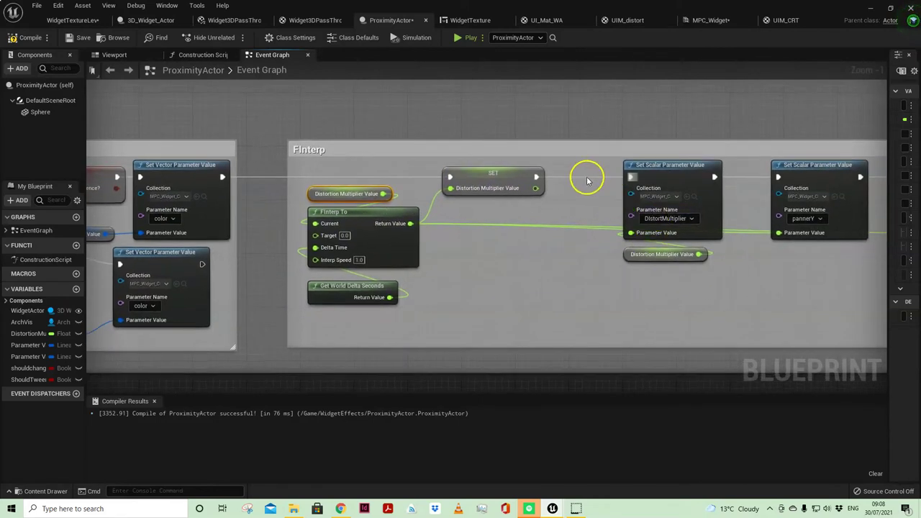
{"action": "left_click_drag", "start_coordinate": [299, 200], "coordinate": [390, 312]}
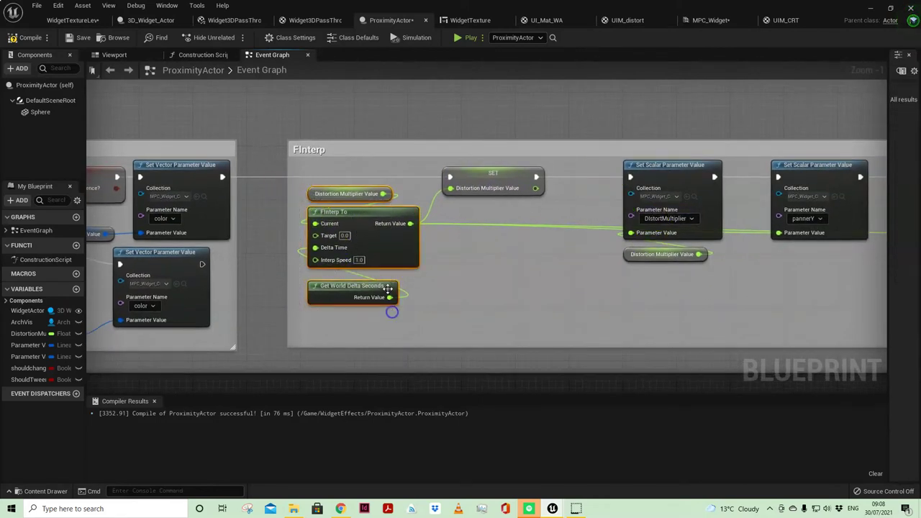
{"action": "left_click", "coordinate": [280, 216]}
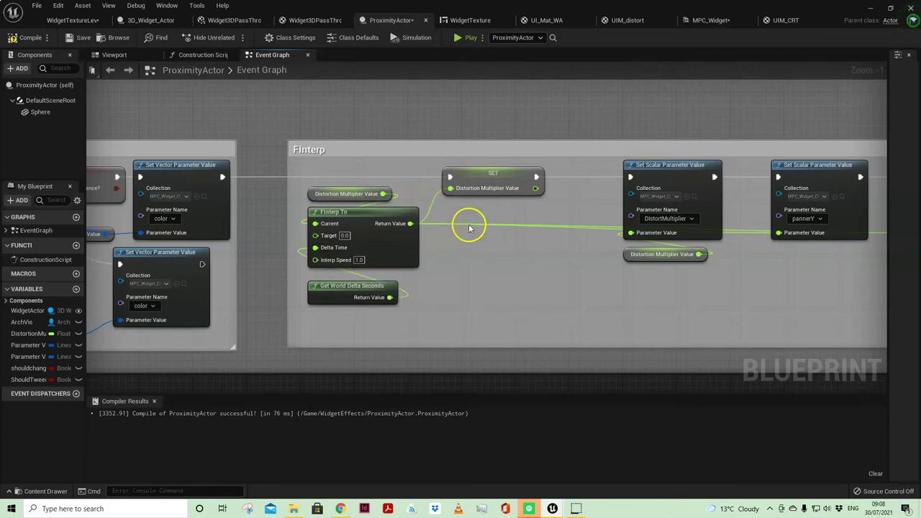
{"action": "left_click_drag", "start_coordinate": [307, 189], "coordinate": [398, 298]}
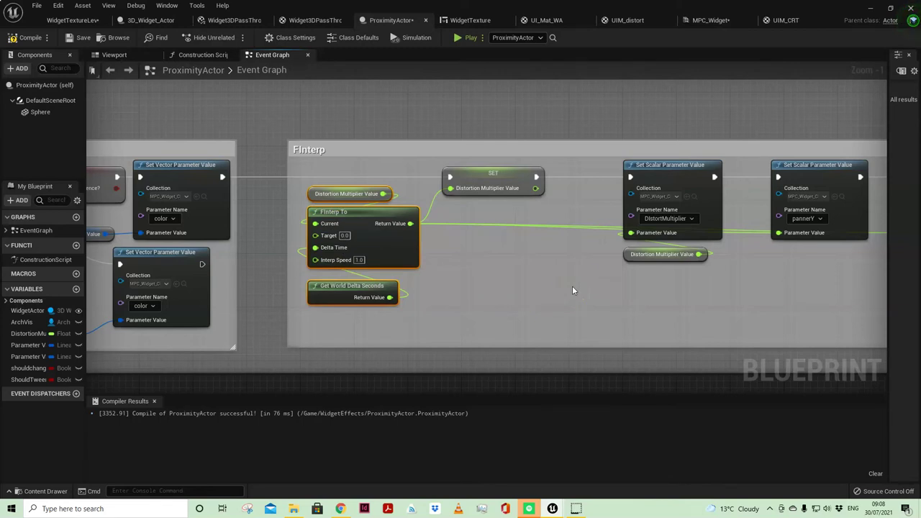
Examine the five Set Scalar Parameter Value nodes that follow the distortion SET node in the FInterp group
{"action": "right_click_drag", "start_coordinate": [672, 286], "coordinate": [535, 294]}
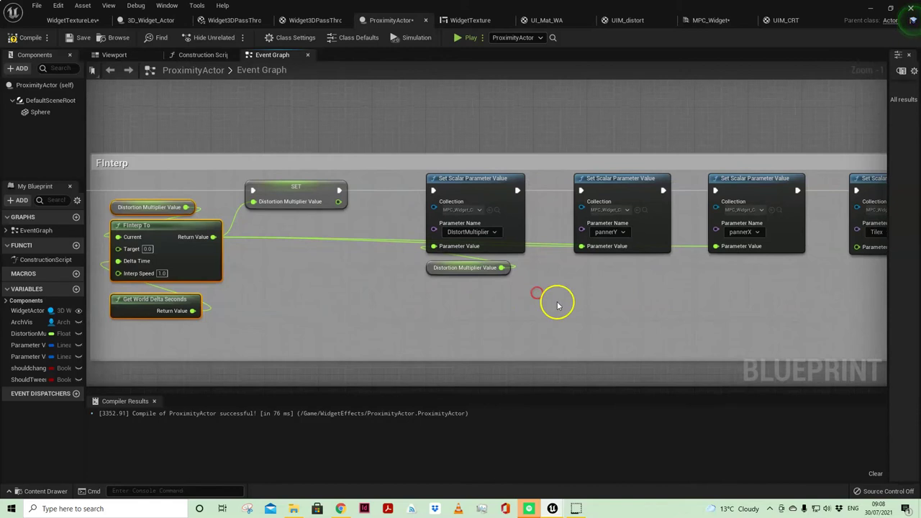
{"action": "scroll", "coordinate": [557, 304], "scroll_direction": "down", "scroll_amount": 1}
{"action": "right_click_drag", "start_coordinate": [655, 305], "coordinate": [508, 287]}
{"action": "left_click_drag", "start_coordinate": [300, 138], "coordinate": [816, 265]}
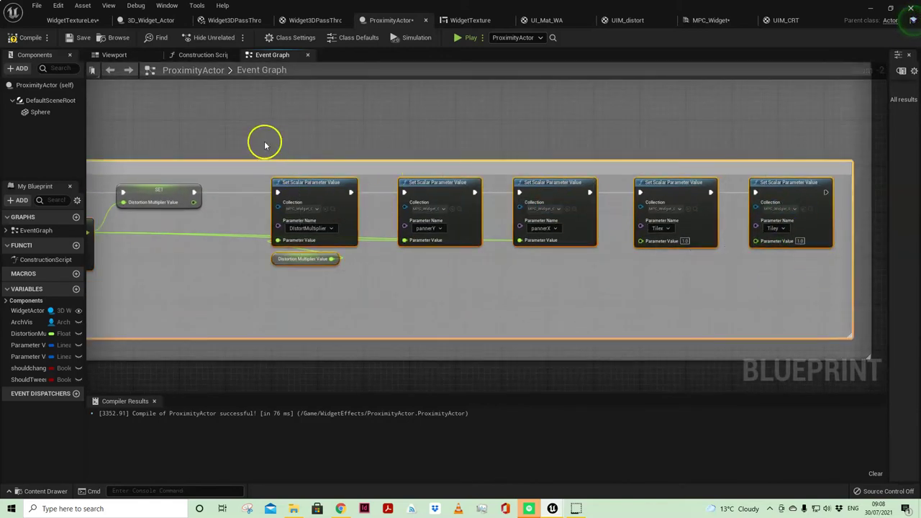
{"action": "right_click_drag", "start_coordinate": [264, 145], "coordinate": [418, 144]}
{"action": "scroll", "coordinate": [352, 243], "scroll_direction": "down", "scroll_amount": 2}
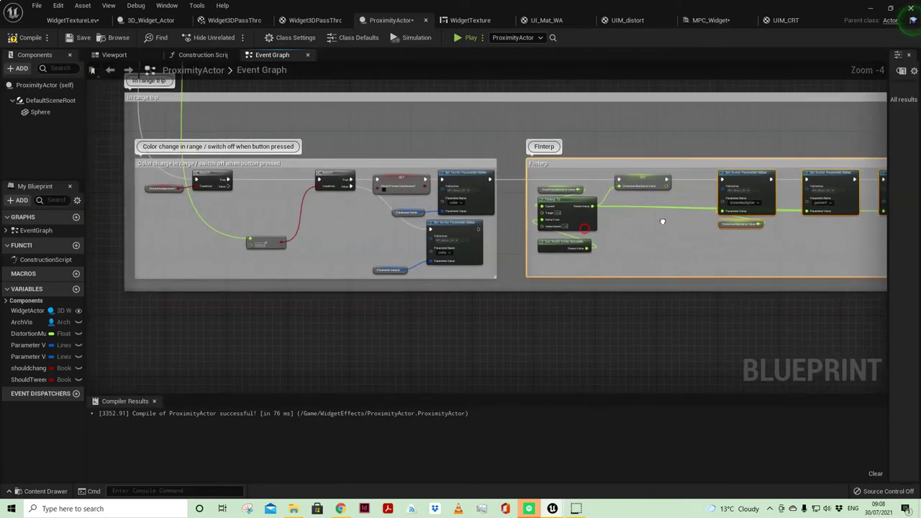
Compile the ProximityActor blueprint after reviewing the whole In range trip section
{"action": "right_click_drag", "start_coordinate": [662, 222], "coordinate": [616, 279]}
{"action": "scroll", "coordinate": [623, 294], "scroll_direction": "down", "scroll_amount": 1}
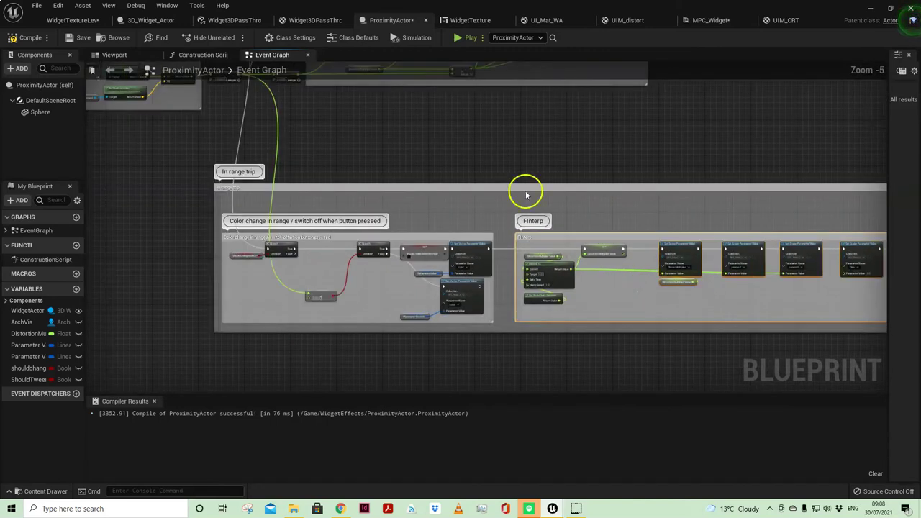
{"action": "right_click_drag", "start_coordinate": [525, 194], "coordinate": [496, 203]}
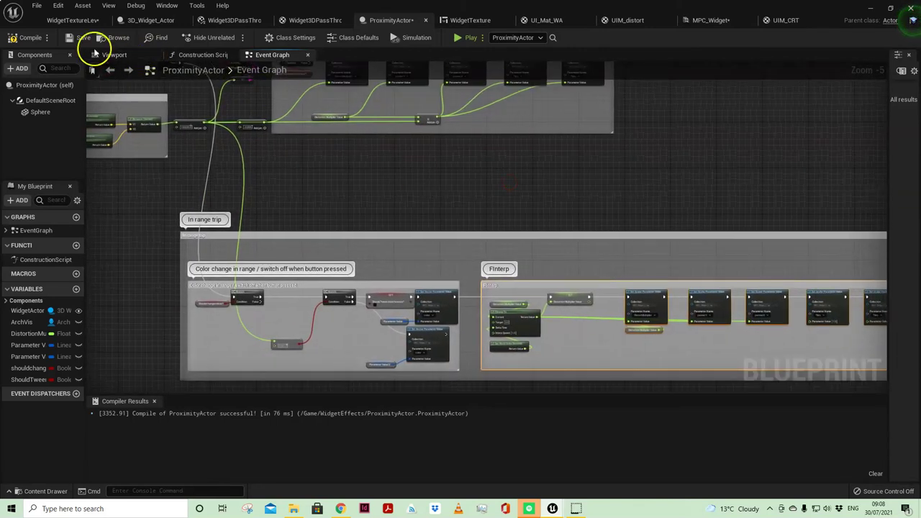
{"action": "left_click", "coordinate": [31, 36]}
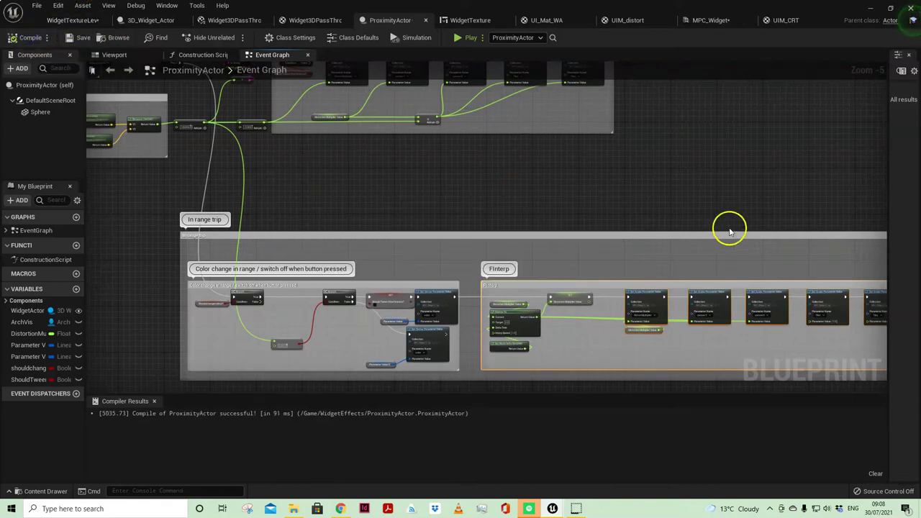
{"action": "right_click_drag", "start_coordinate": [680, 203], "coordinate": [655, 214]}
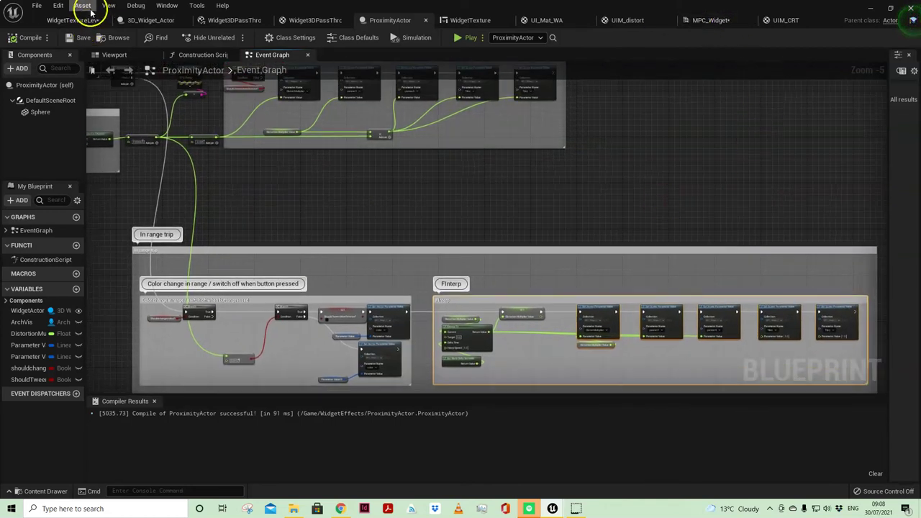
Return to the WidgetTextureLevel, widen the World Outliner and open the blueprint of 3D_Widget_Actor3
{"action": "left_click", "coordinate": [72, 20]}
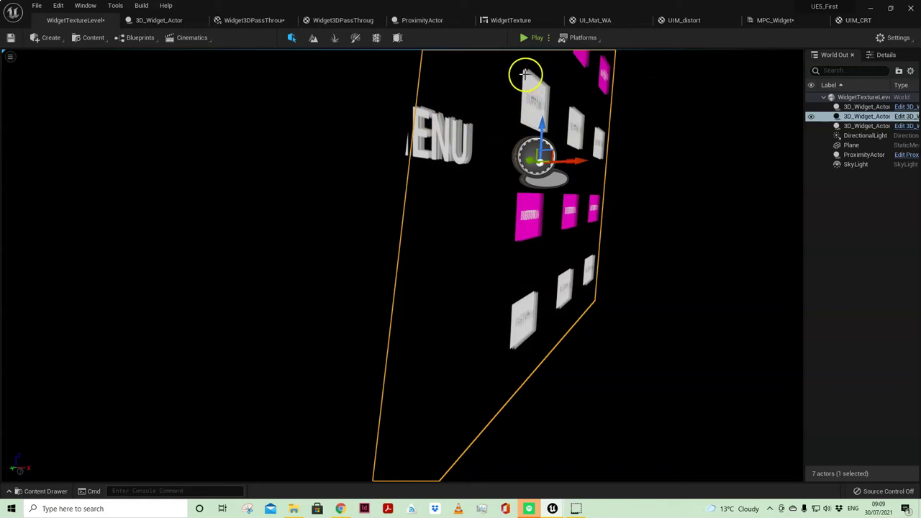
{"action": "left_click_drag", "start_coordinate": [801, 202], "coordinate": [608, 193]}
{"action": "left_click", "coordinate": [716, 225]}
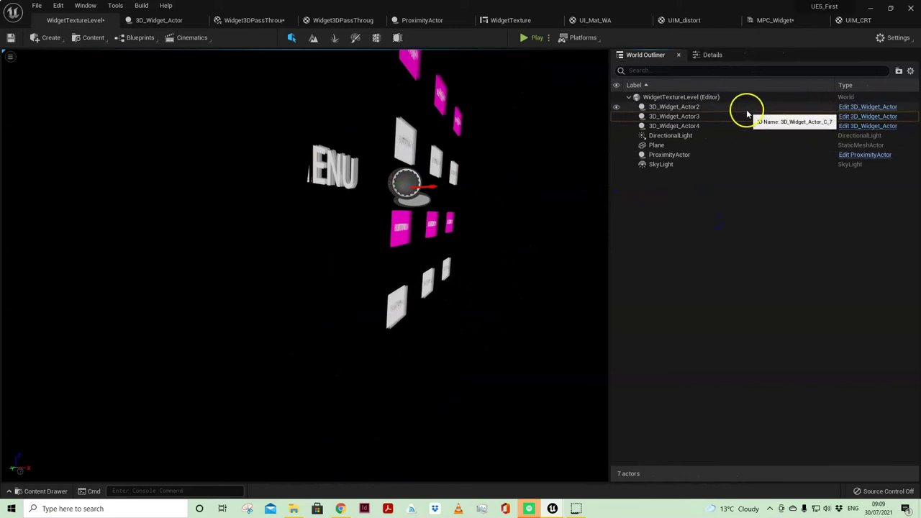
{"action": "left_click", "coordinate": [866, 117]}
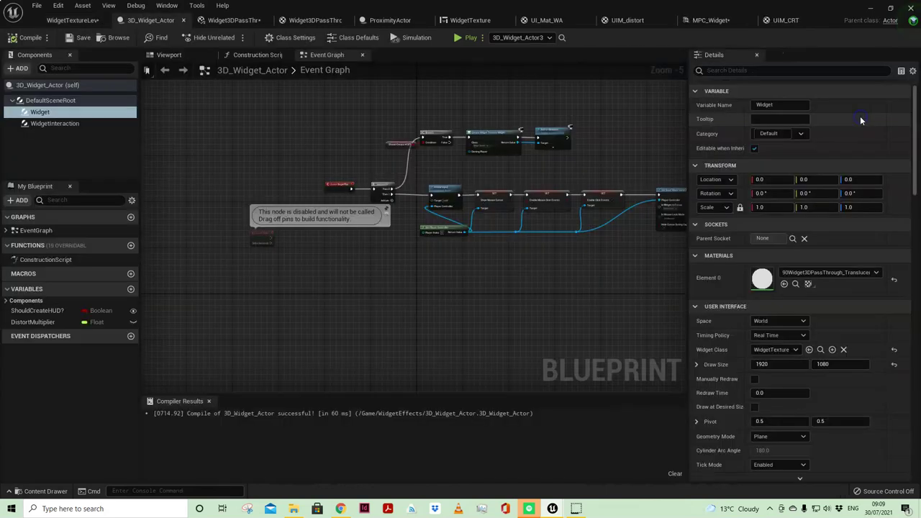
Review the Widget component's material, blend mode and other rendering settings in the 3D_Widget_Actor blueprint
{"action": "left_click", "coordinate": [45, 147]}
{"action": "left_click", "coordinate": [40, 113]}
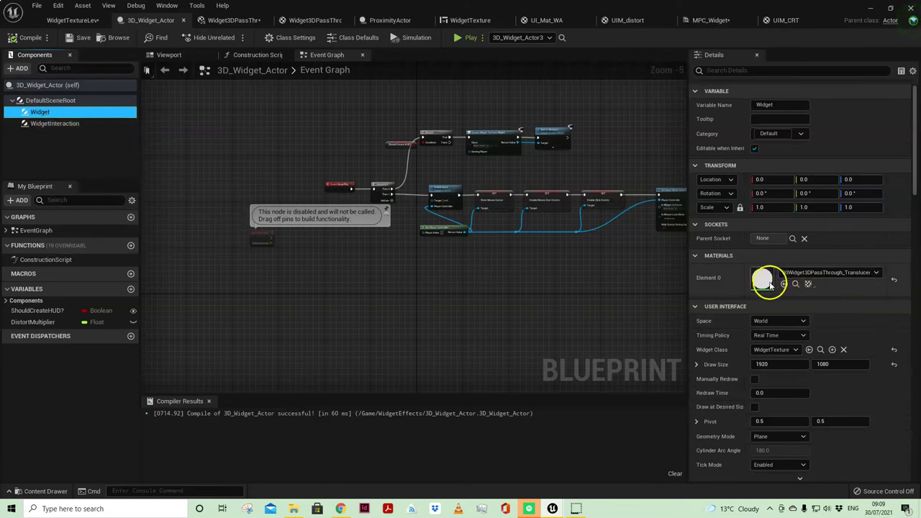
{"action": "left_click_drag", "start_coordinate": [910, 170], "coordinate": [914, 356]}
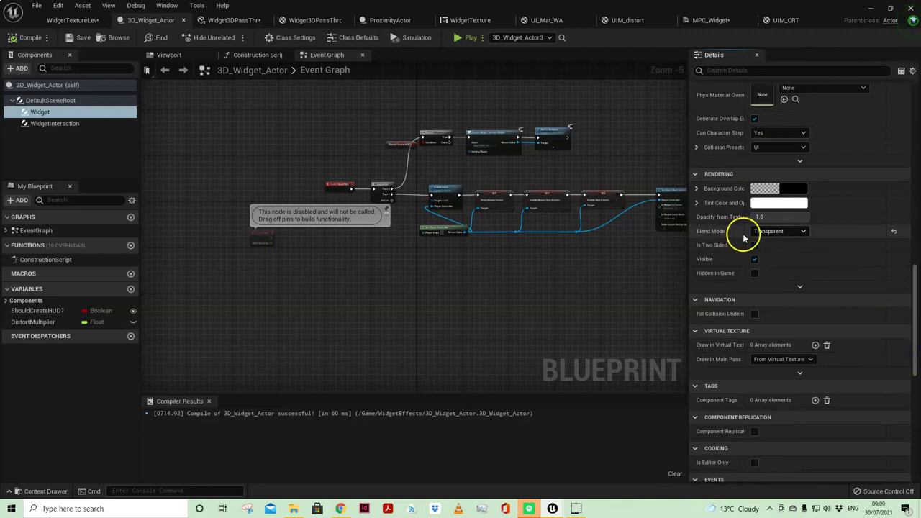
{"action": "left_click_drag", "start_coordinate": [911, 309], "coordinate": [918, 114]}
Open the Widget component's Element 0 material instance and follow its parents up to the base material Widget3DPassThrough
{"action": "double_click", "coordinate": [763, 280]}
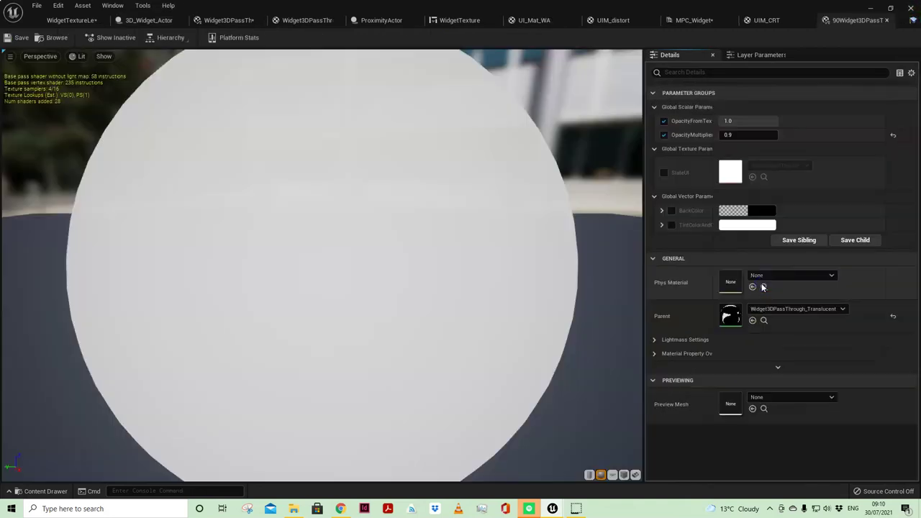
{"action": "double_click", "coordinate": [731, 316]}
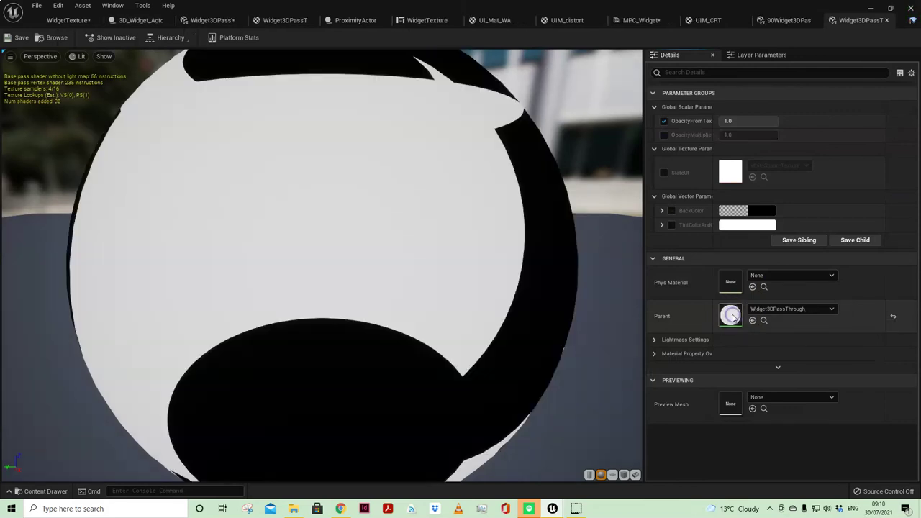
{"action": "double_click", "coordinate": [730, 316]}
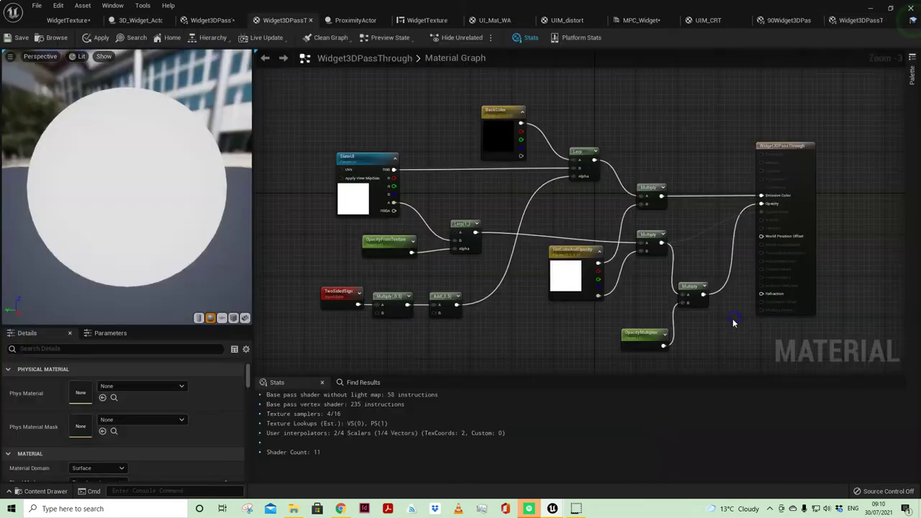
Examine the OpacityMultiplier parameter and the Multiply node that feed Opacity in the Widget3DPassThrough material graph
{"action": "scroll", "coordinate": [719, 317], "scroll_direction": "up", "scroll_amount": 3}
{"action": "left_click_drag", "start_coordinate": [581, 170], "coordinate": [710, 316]}
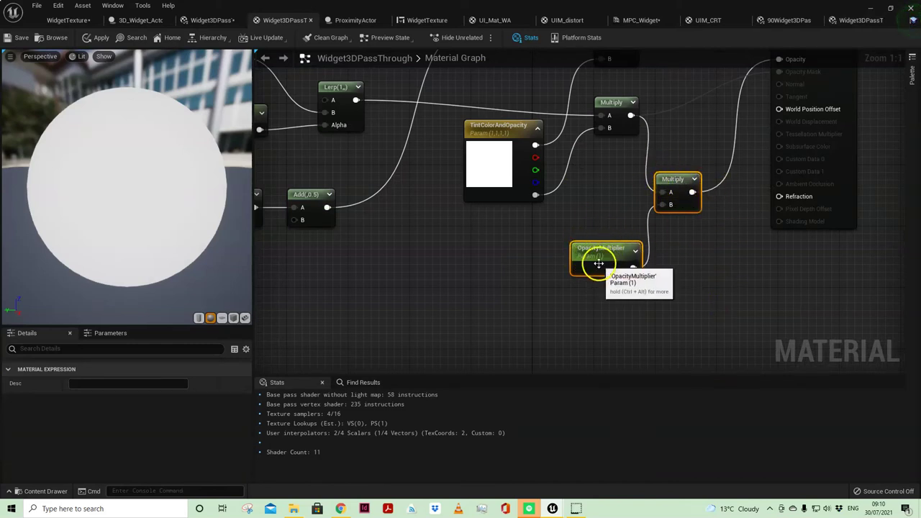
{"action": "left_click", "coordinate": [677, 179]}
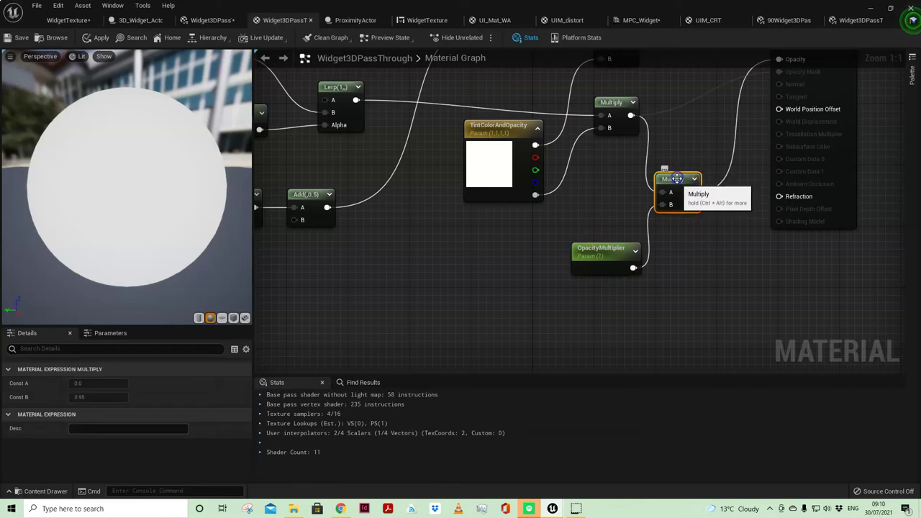
{"action": "left_click", "coordinate": [617, 251]}
{"action": "left_click_drag", "start_coordinate": [752, 165], "coordinate": [622, 290]}
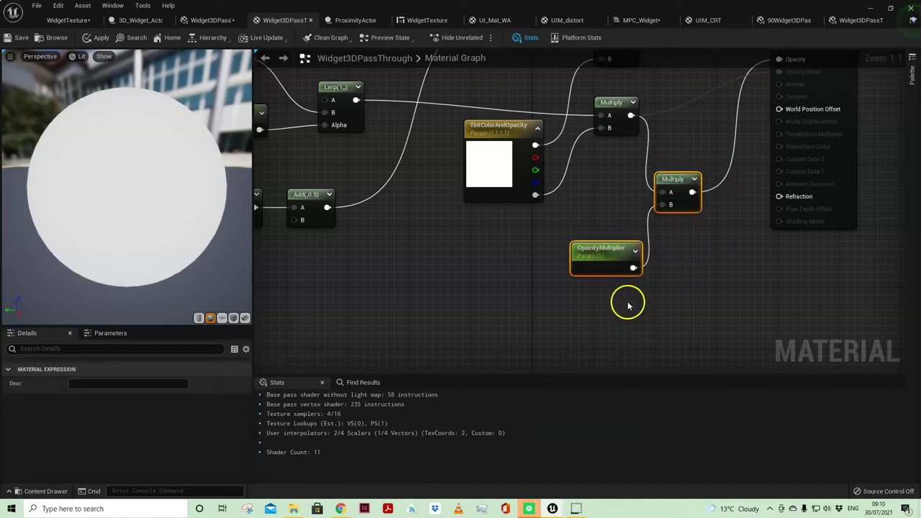
Check the OpacityMultiplier override in the 90Widget3DPassThrough instance and the scalar parameters in the MPC_Widget collection
{"action": "left_click", "coordinate": [792, 20]}
{"action": "left_click_drag", "start_coordinate": [728, 135], "coordinate": [745, 135]}
{"action": "left_click", "coordinate": [745, 135]}
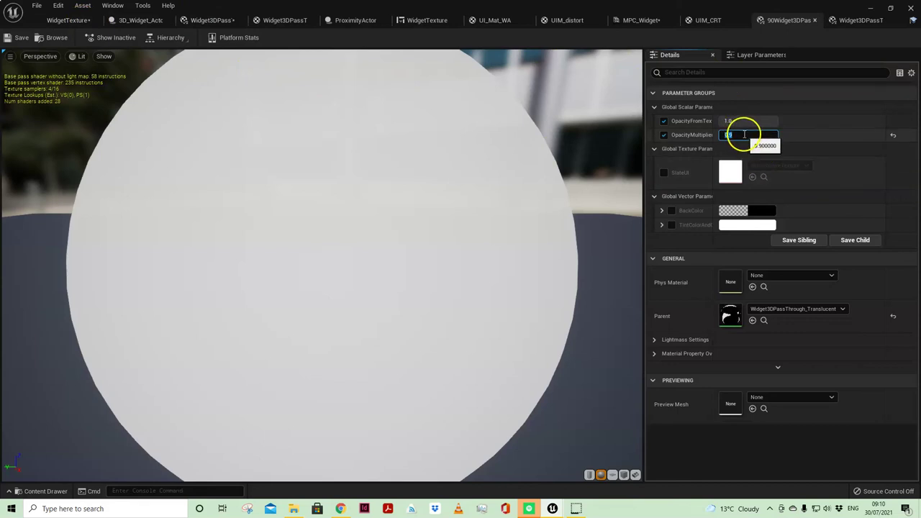
{"action": "left_click", "coordinate": [644, 21]}
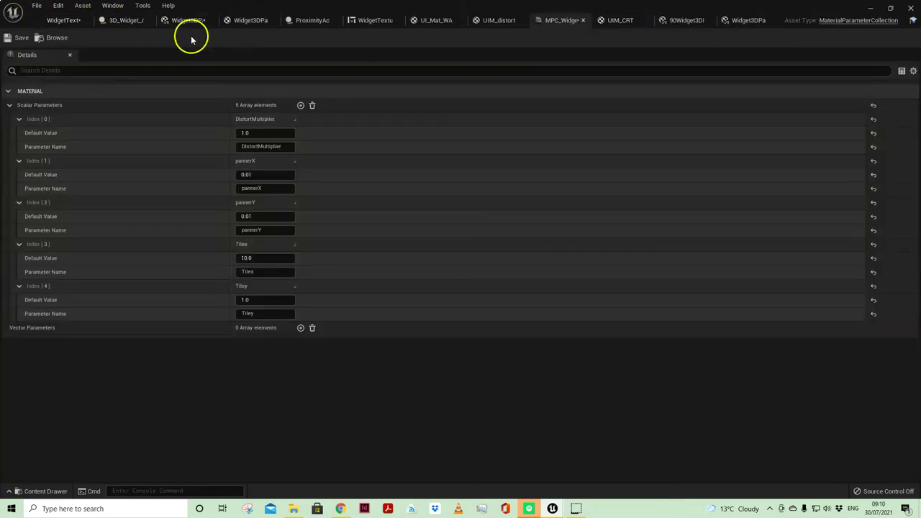
Play the WidgetTextureLevel, test a button on the 3D menu widget and stop the play session
{"action": "left_click", "coordinate": [62, 21]}
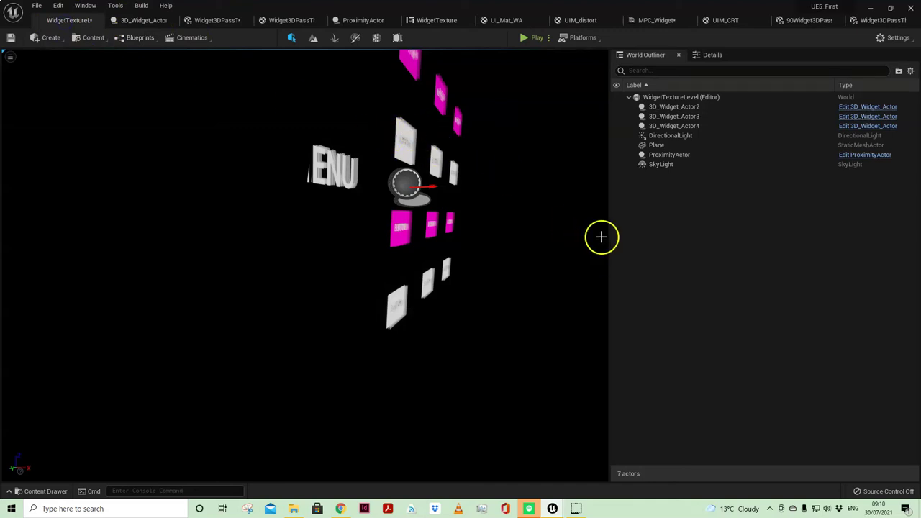
{"action": "right_click_drag", "start_coordinate": [602, 237], "coordinate": [551, 217]}
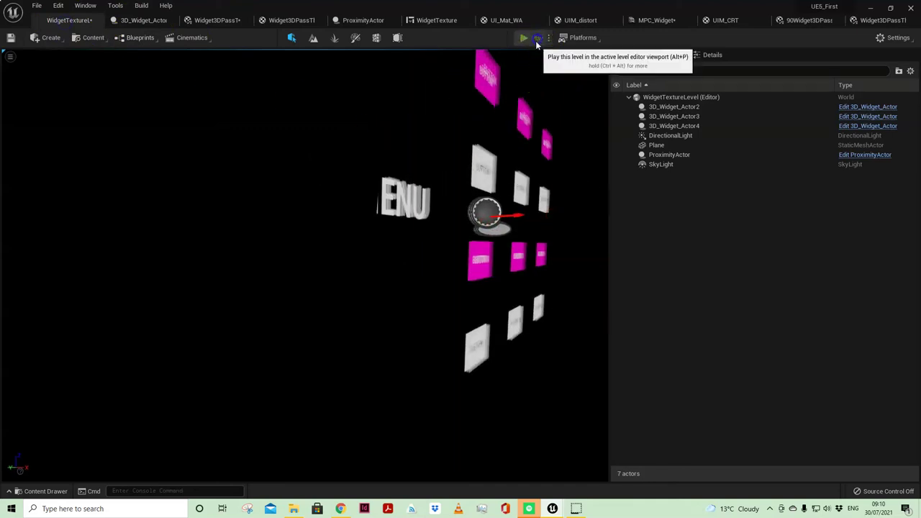
{"action": "left_click", "coordinate": [536, 38]}
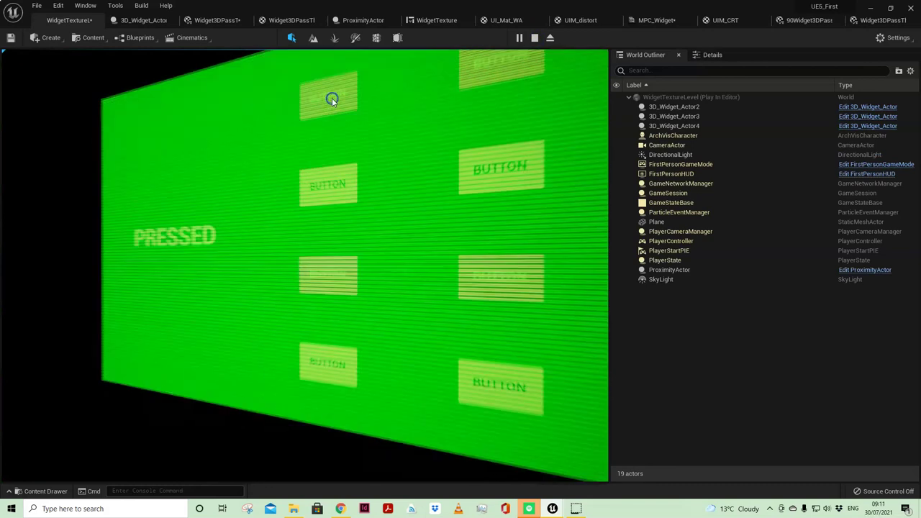
{"action": "left_click", "coordinate": [536, 38]}
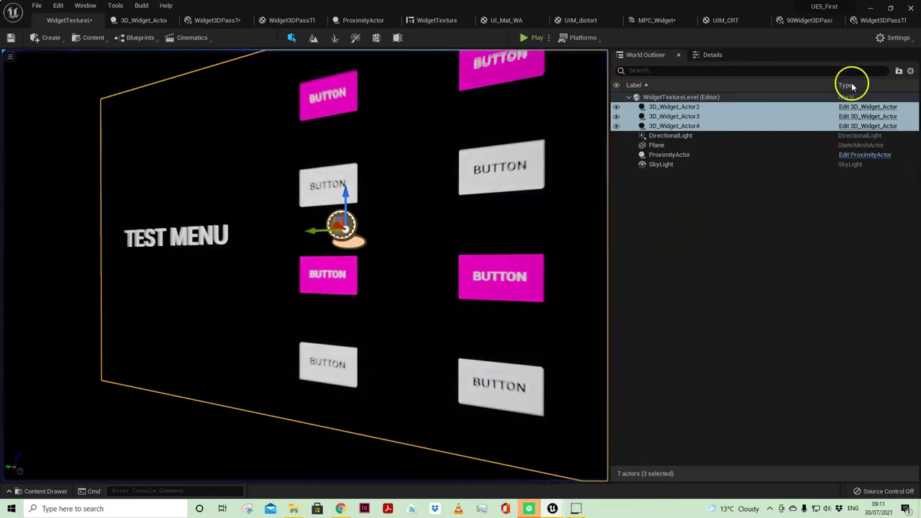
Add a Panner node to the Input Coordinates of GeneratedOffsetBands in the UIM_CRT material graph
{"action": "left_click", "coordinate": [727, 21]}
{"action": "right_click_drag", "start_coordinate": [681, 192], "coordinate": [636, 94]}
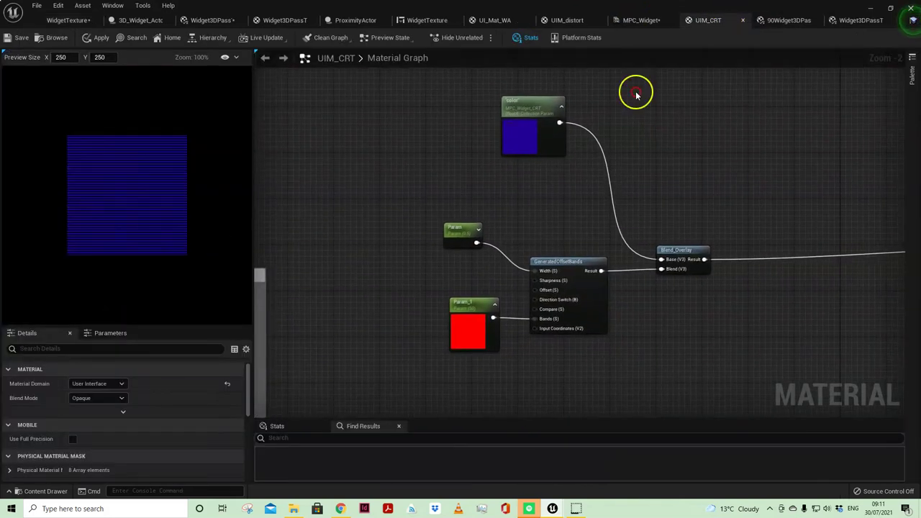
{"action": "right_click_drag", "start_coordinate": [588, 377], "coordinate": [759, 179]}
{"action": "right_click_drag", "start_coordinate": [574, 229], "coordinate": [670, 226]}
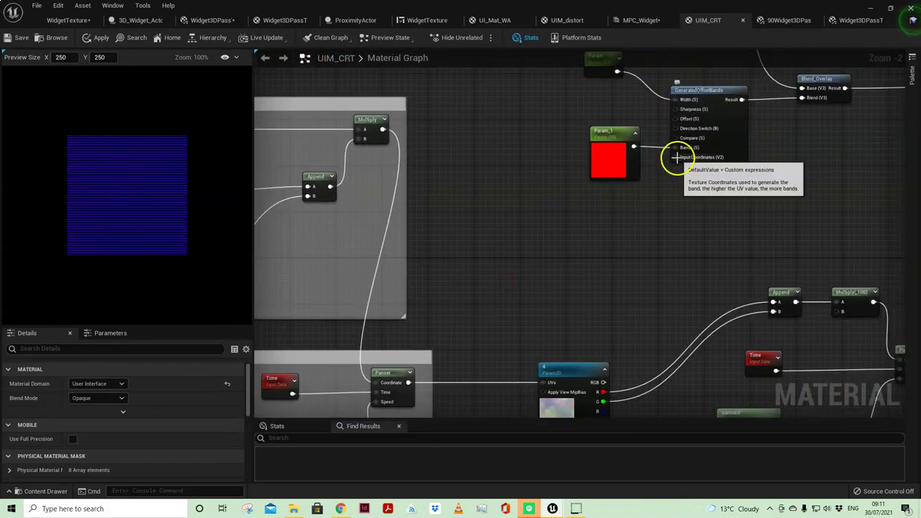
{"action": "left_click_drag", "start_coordinate": [676, 157], "coordinate": [667, 210]}
{"action": "type", "text": "panner"}
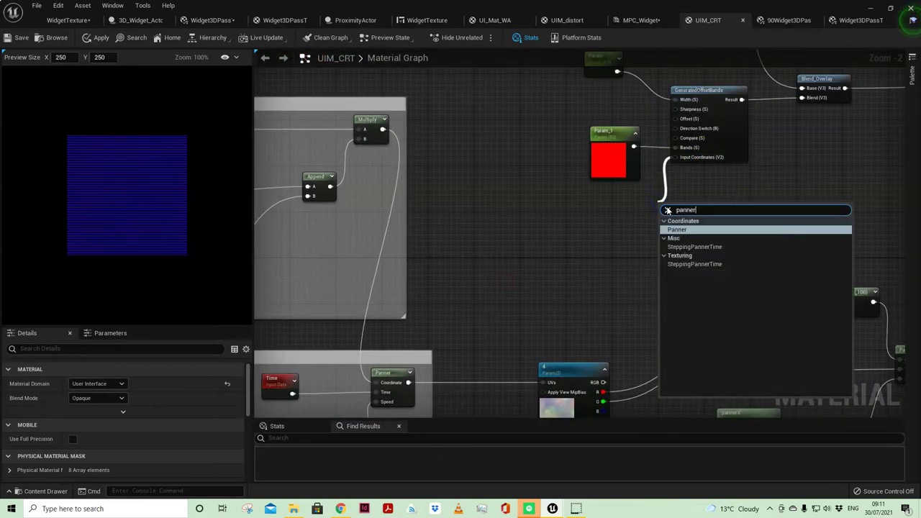
{"action": "left_click", "coordinate": [681, 230]}
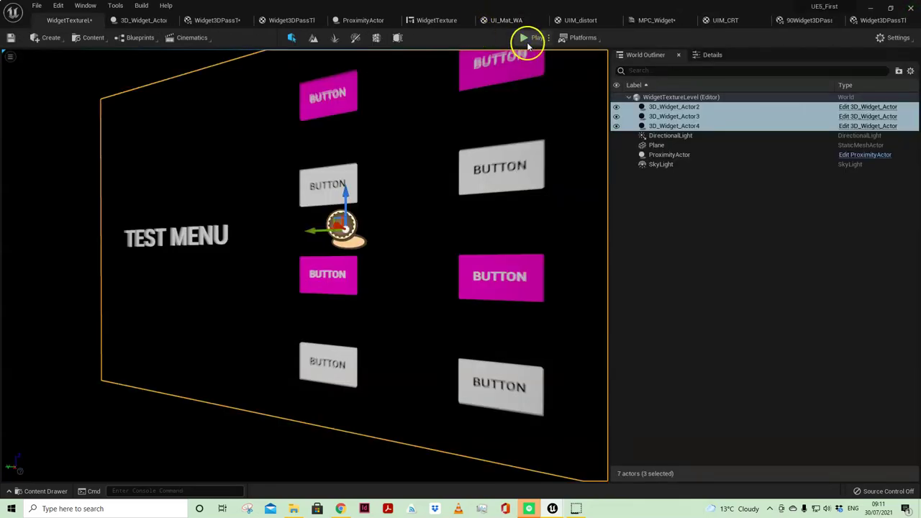
Play the level again, activate a menu button and test the widget's distortion and colour while walking nearer and farther
{"action": "left_click", "coordinate": [526, 40]}
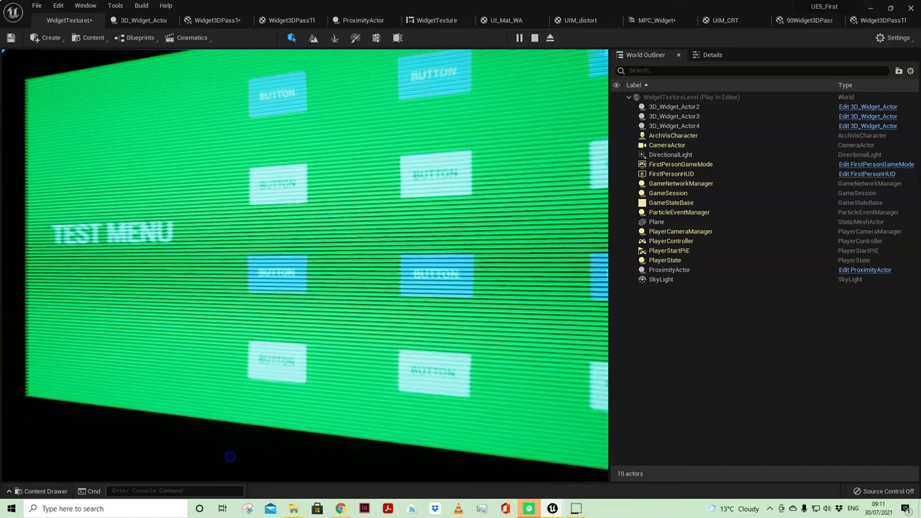
{"action": "key", "text": "d"}
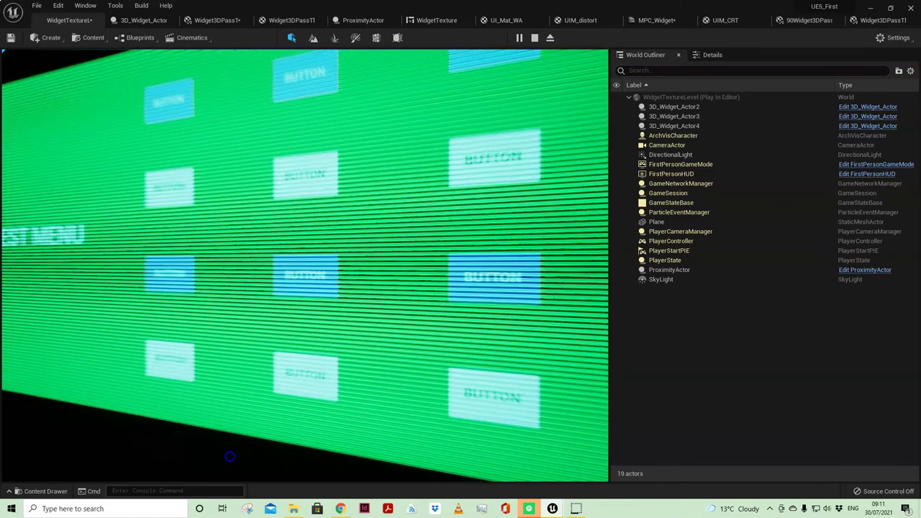
{"action": "key", "text": "shift+F1"}
{"action": "left_click", "coordinate": [166, 101]}
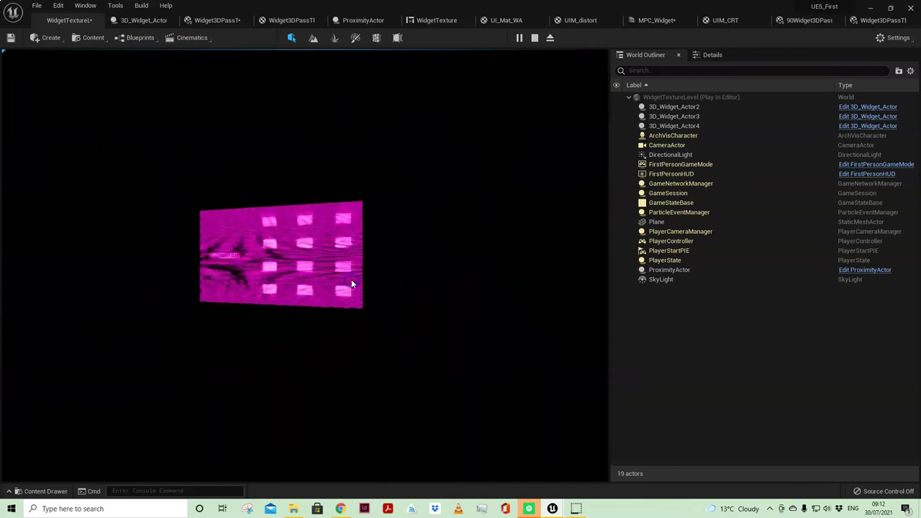
{"action": "key", "text": "s"}
{"action": "key", "text": "w"}
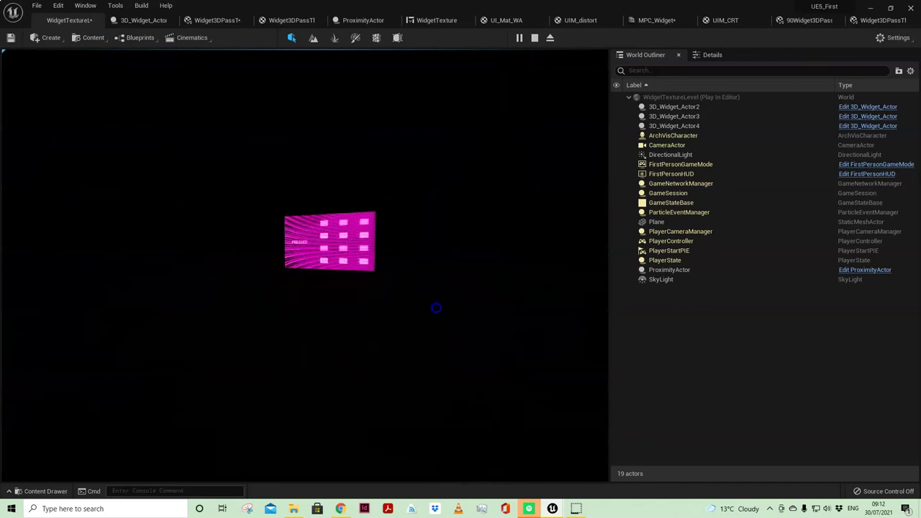
{"action": "key", "text": "s"}
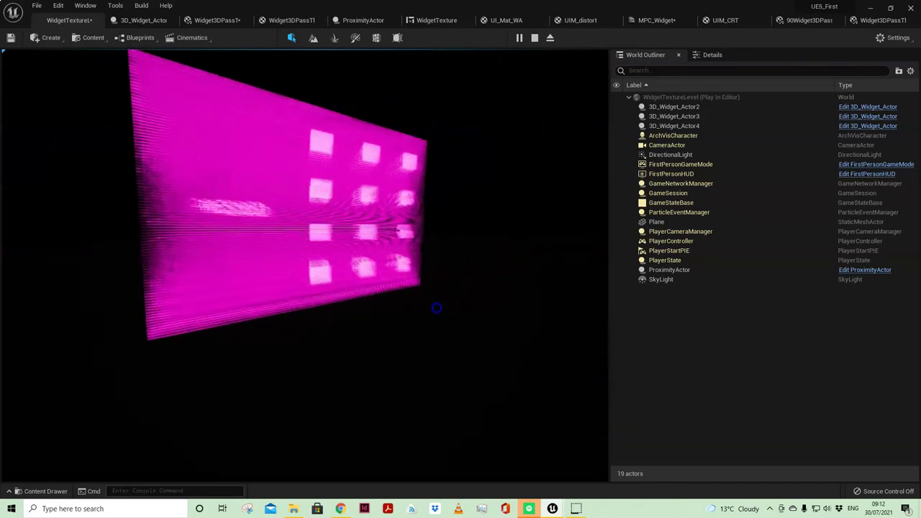
{"action": "left_click", "coordinate": [448, 374]}
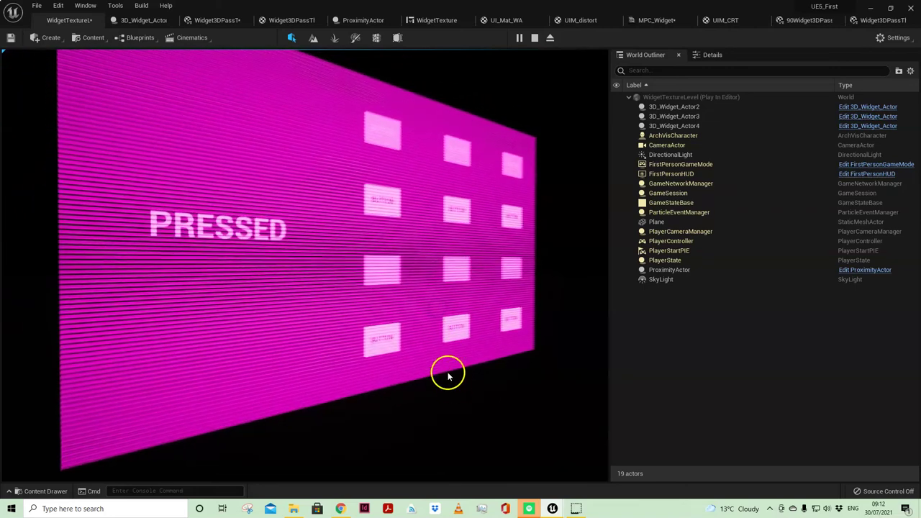